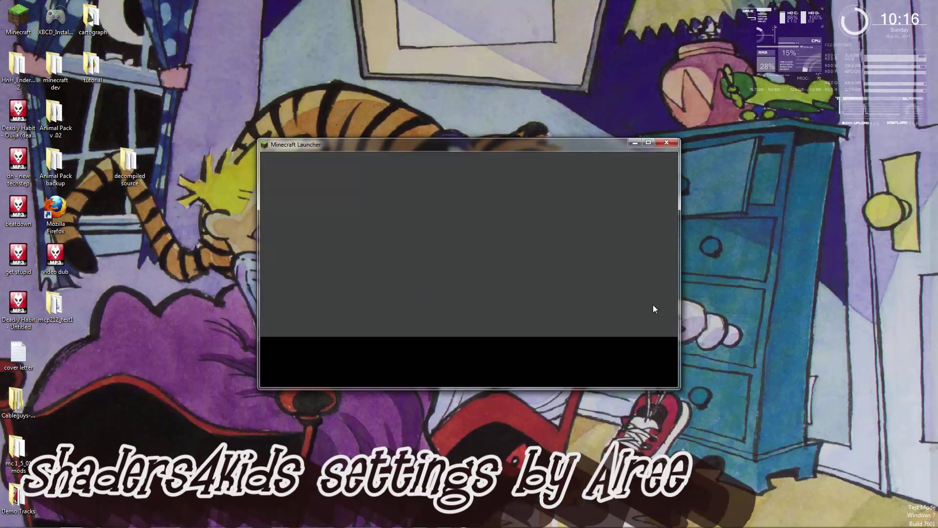
- Log in through the Minecraft Launcher so the game downloads its packages
click(655, 364)
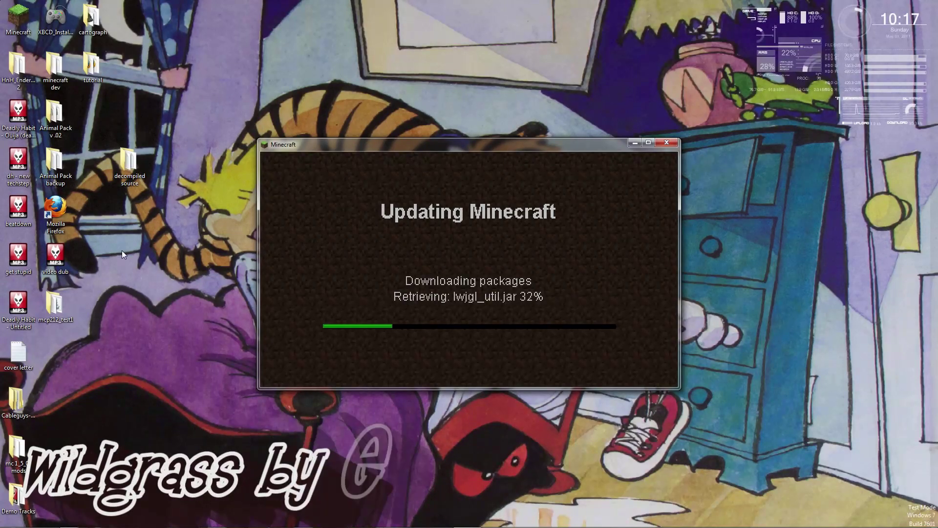
- Permanently delete the Mozilla Firefox shortcut and the video dub item from the desktop
key(shift+Delete)
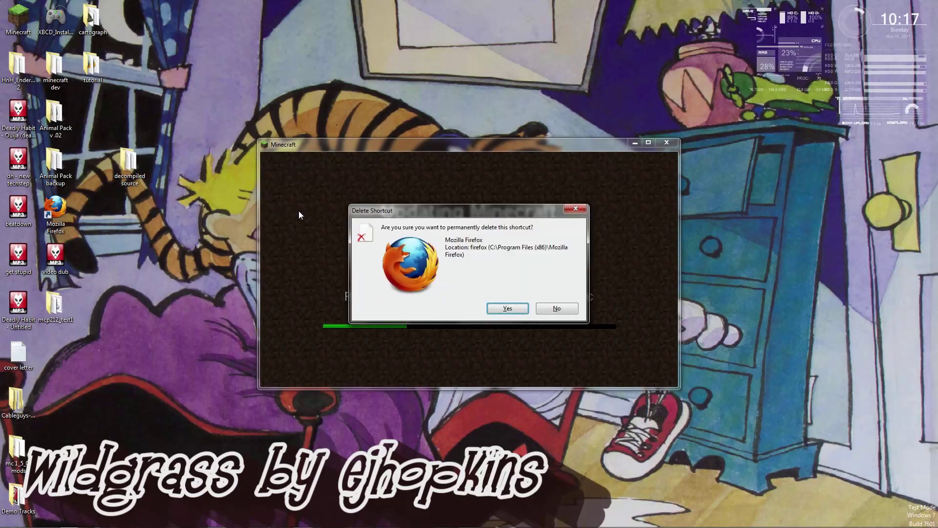
key(Return)
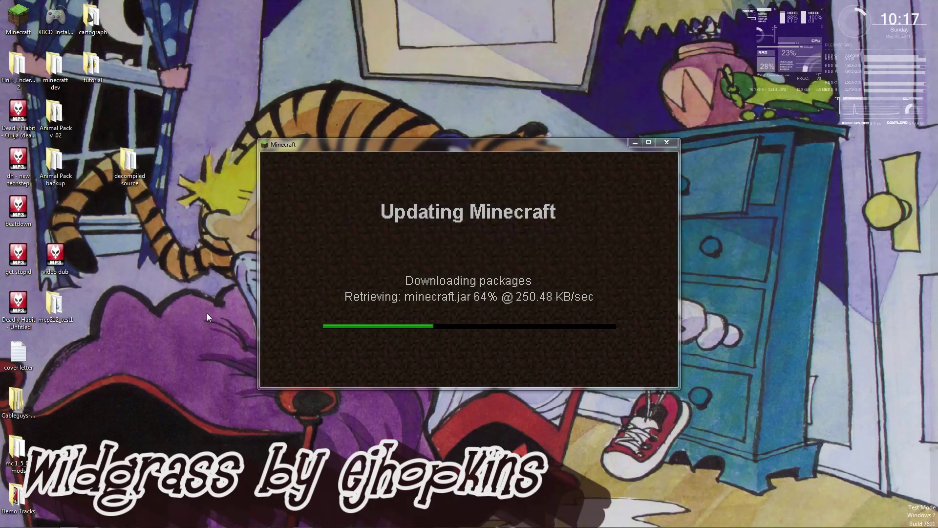
click(56, 259)
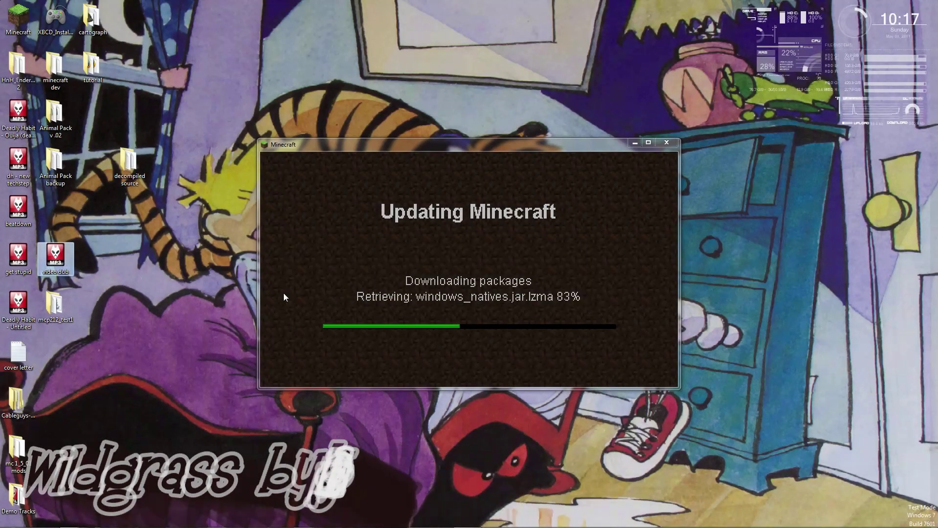
key(shift+Delete)
key(Return)
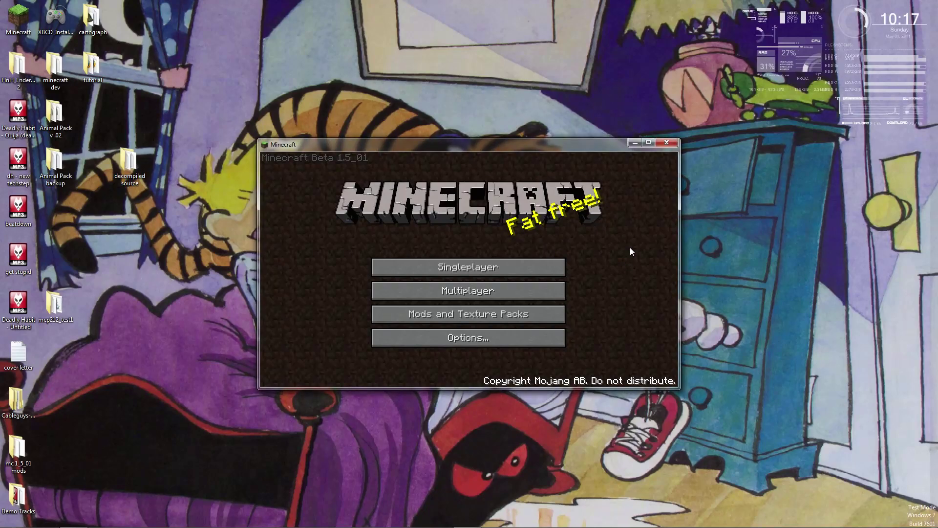
- Close Minecraft and patch minecraft.jar with HD Textures and HD Font using mcpatcher-2.0.0-beta4 from the mc 1_5_01 mods folder
click(673, 143)
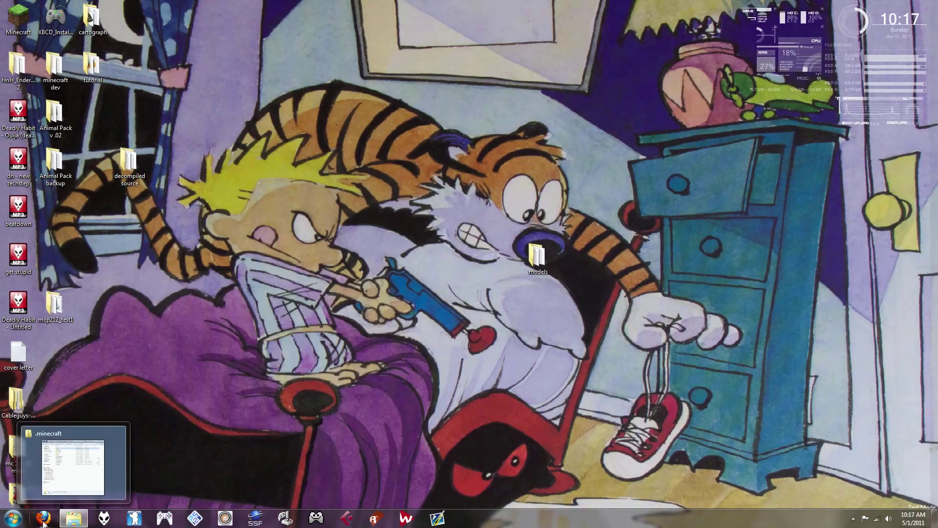
double_click(18, 448)
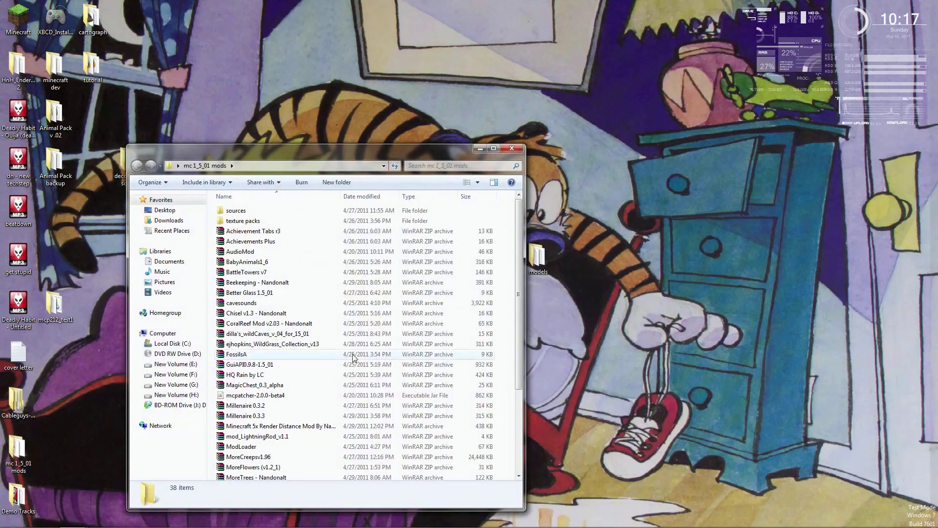
double_click(254, 395)
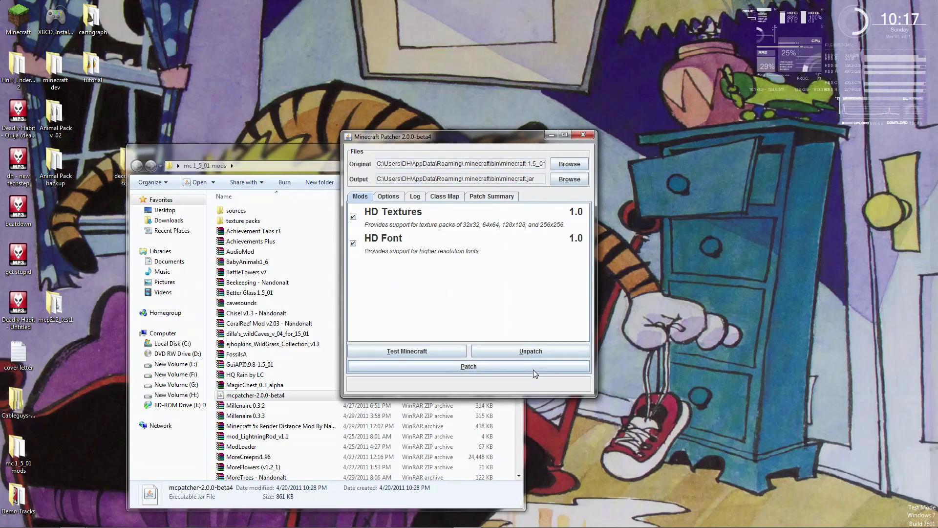
click(532, 370)
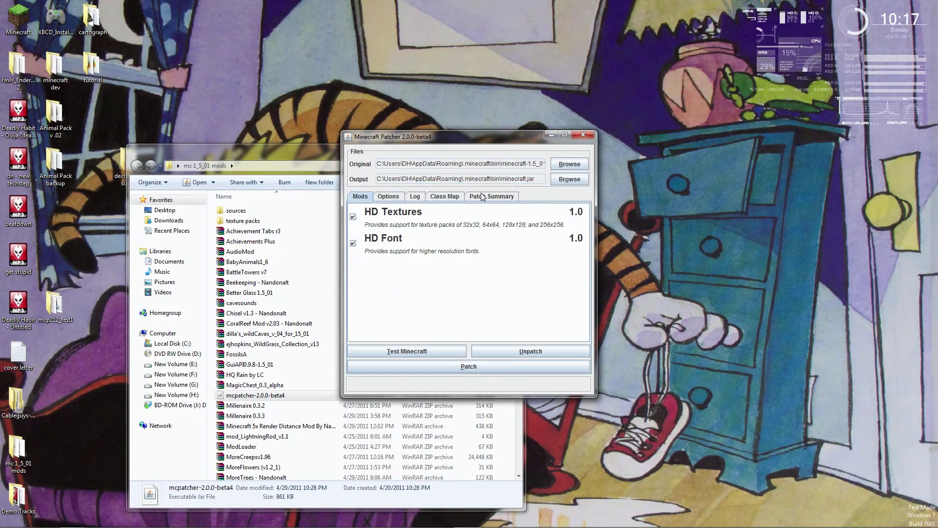
click(416, 197)
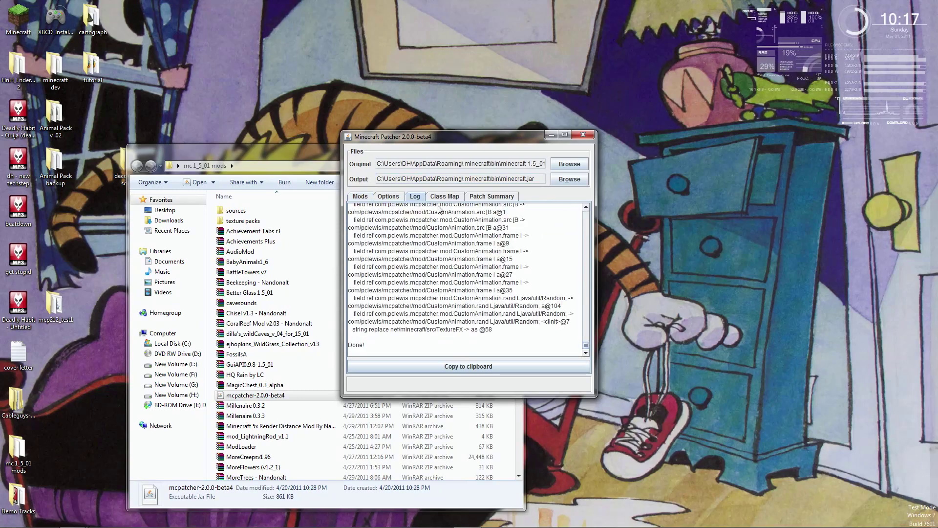
click(583, 135)
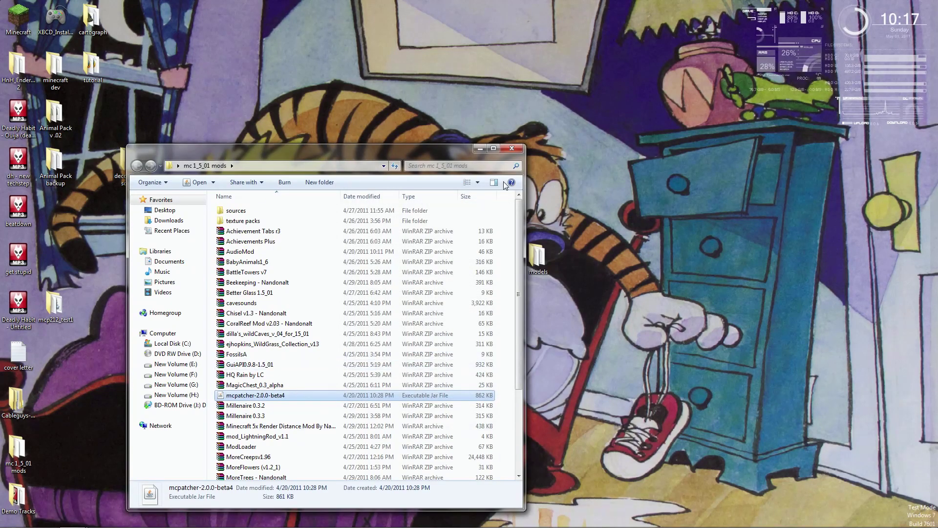
click(512, 148)
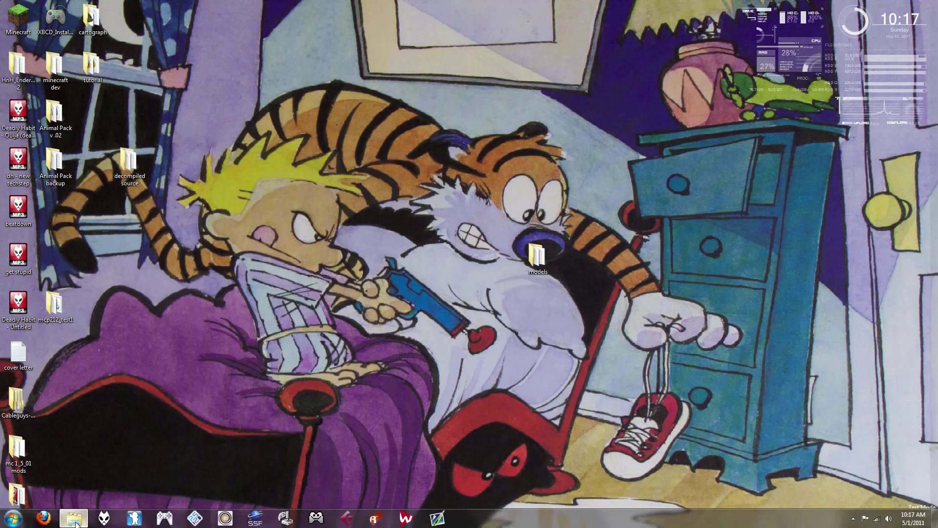
- Browse from the .minecraft folder to mods\shaders\contents\files\shaders and briefly view the base VSH file
click(74, 519)
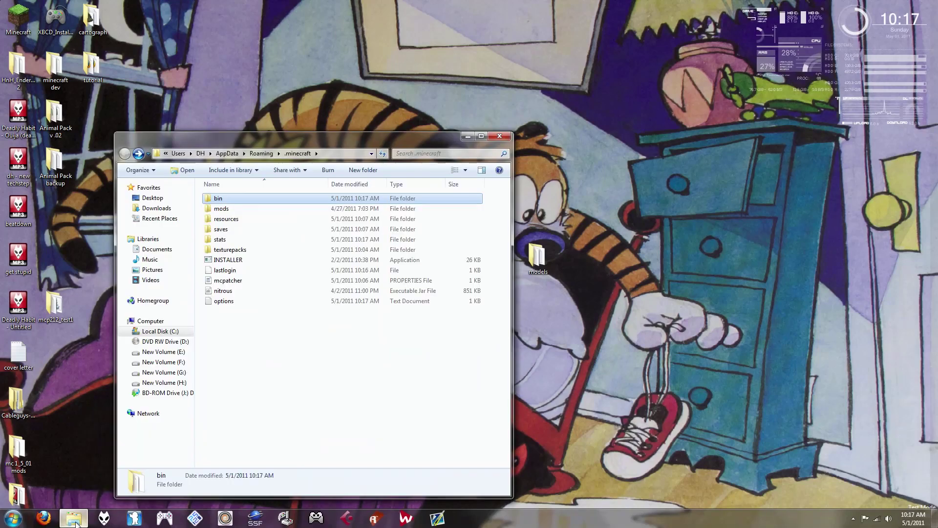
double_click(242, 209)
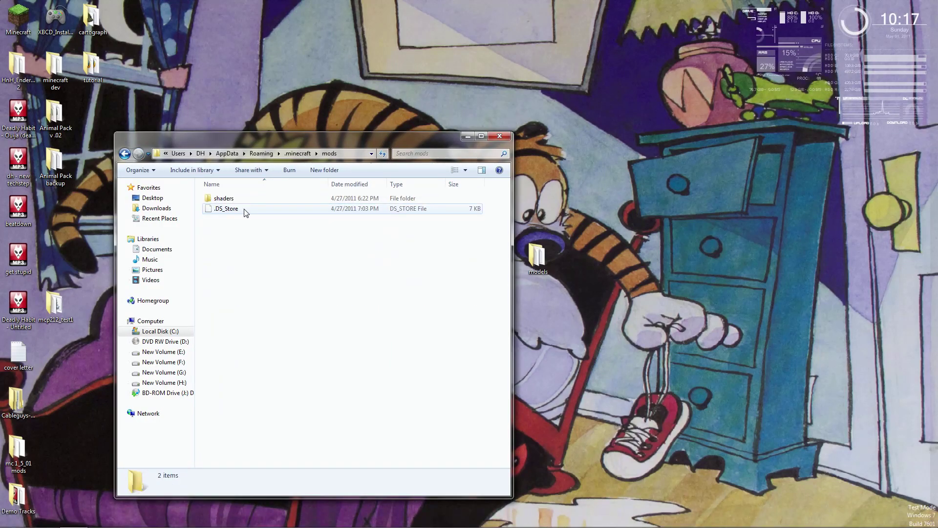
double_click(242, 199)
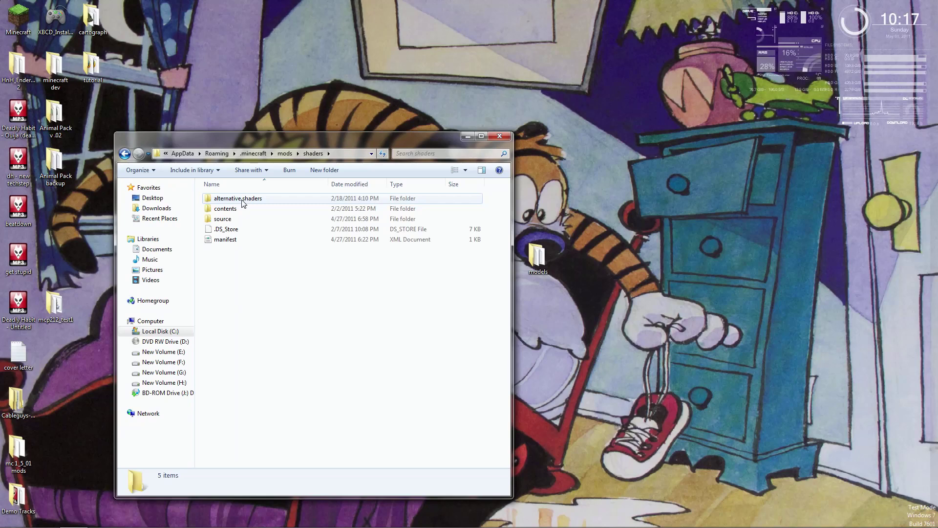
double_click(367, 209)
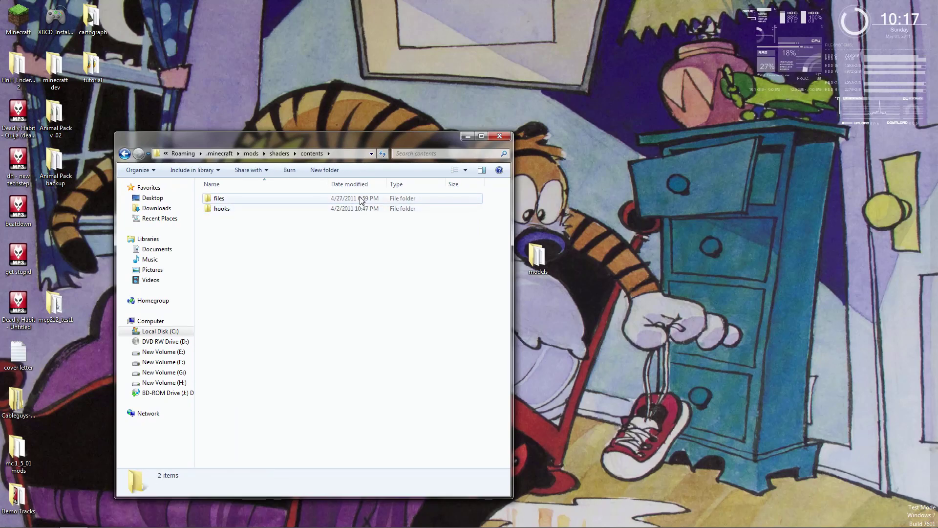
double_click(361, 198)
double_click(346, 198)
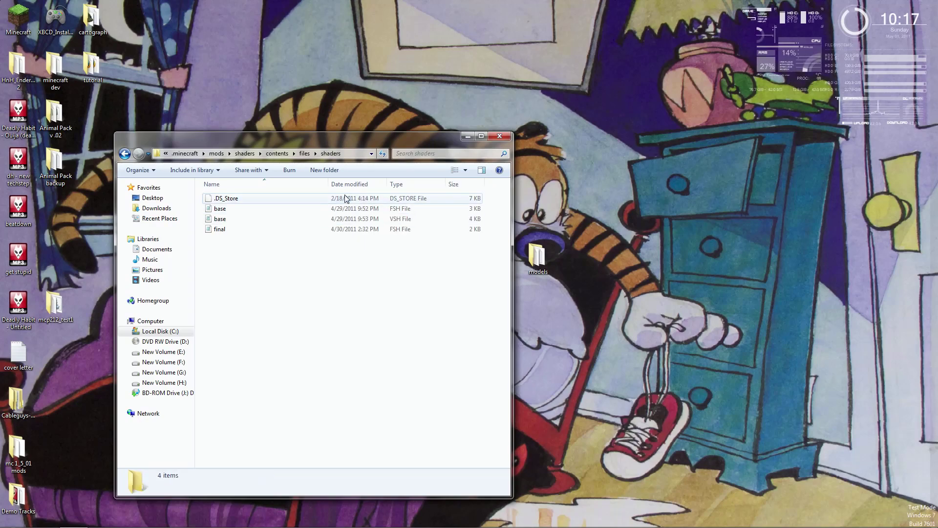
double_click(359, 219)
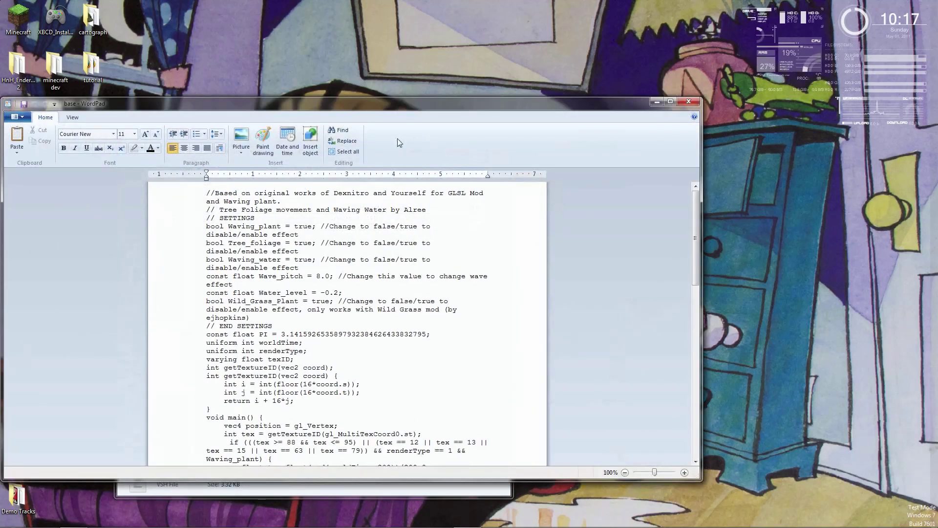
click(689, 101)
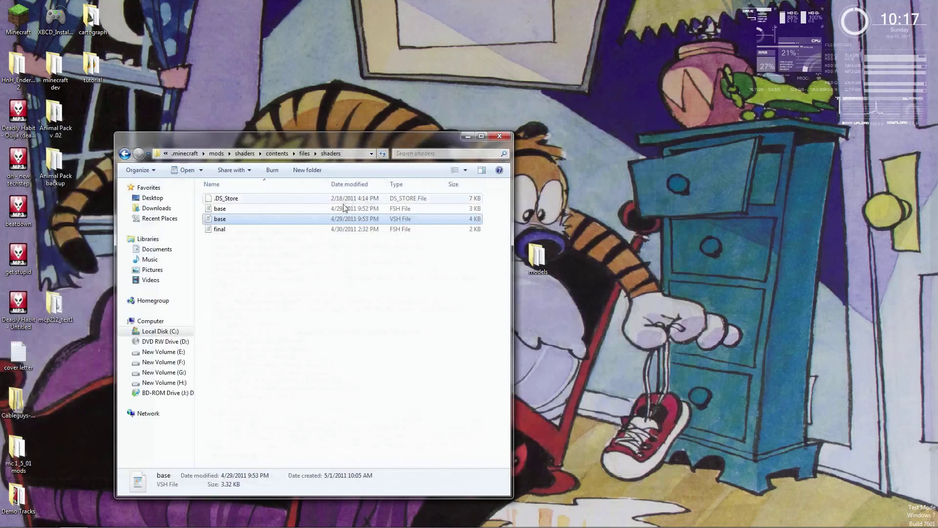
- Open final.fsh in Notepad++, set EDGE_THRESHOLD to 0.75 and save the file
click(351, 228)
right_click(351, 227)
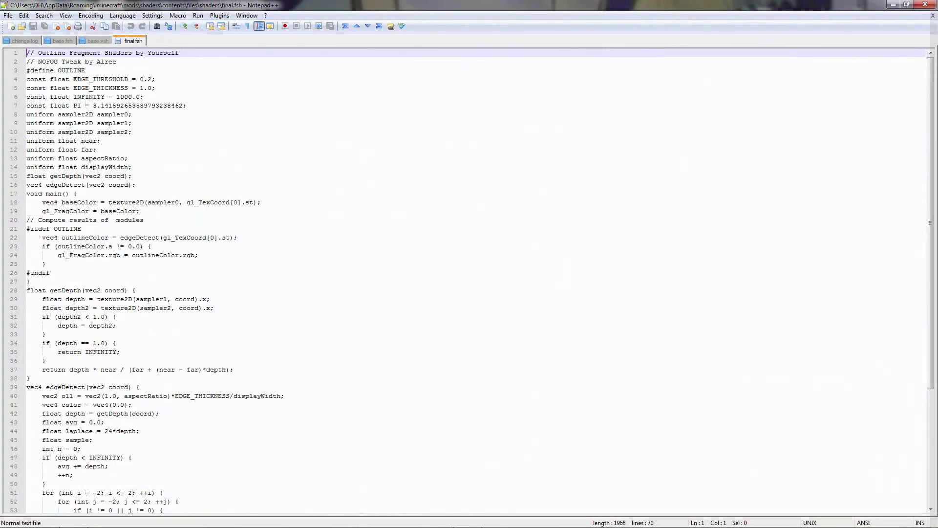
click(152, 79)
key(BackSpace)
text(75)
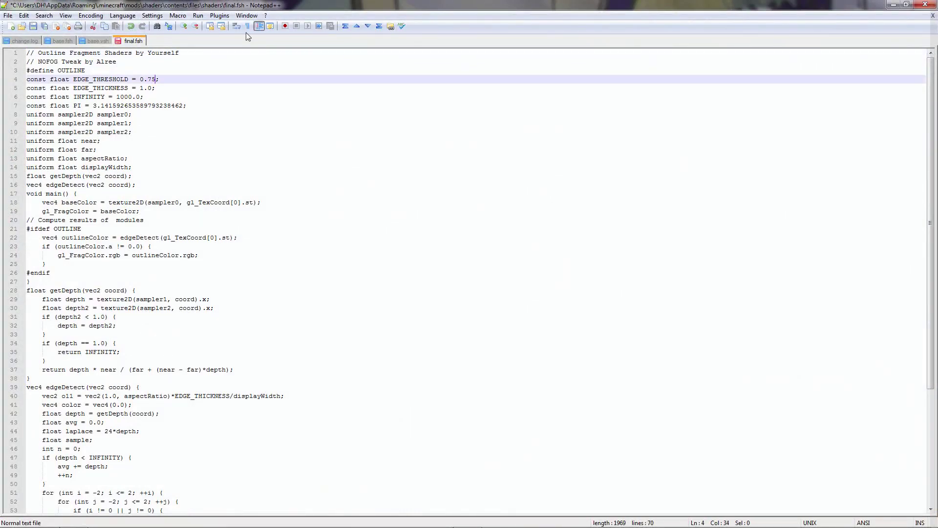
click(8, 15)
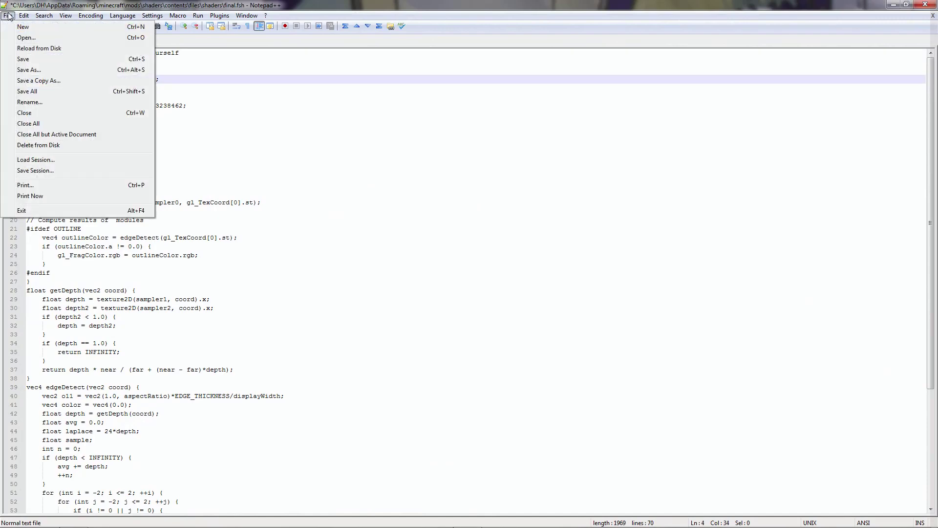
click(37, 58)
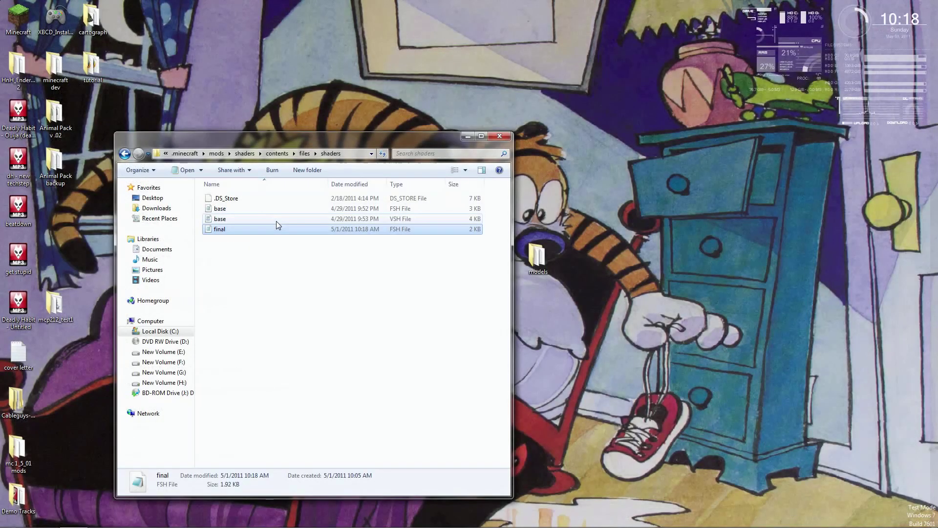
- Open base.vsh in Notepad++ and review the true/false settings for waving plants and tree foliage
right_click(276, 220)
click(272, 219)
right_click(272, 219)
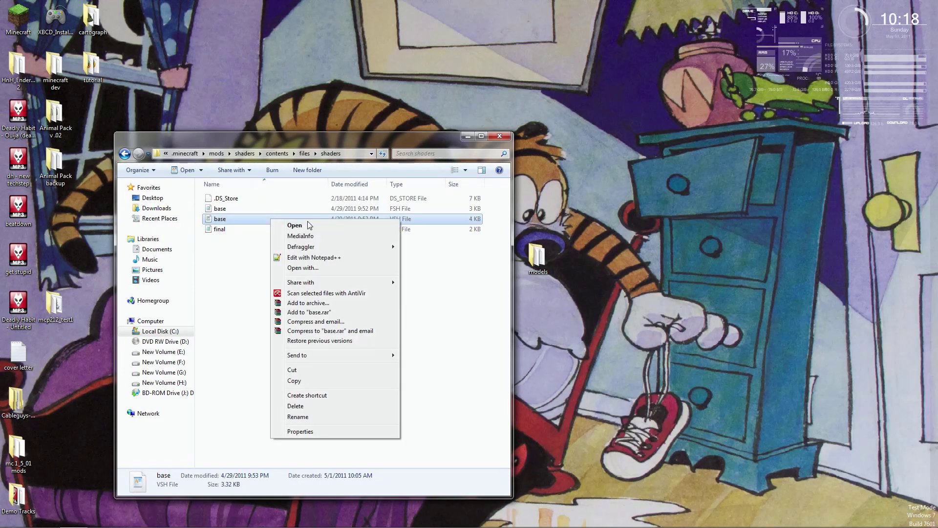
click(352, 258)
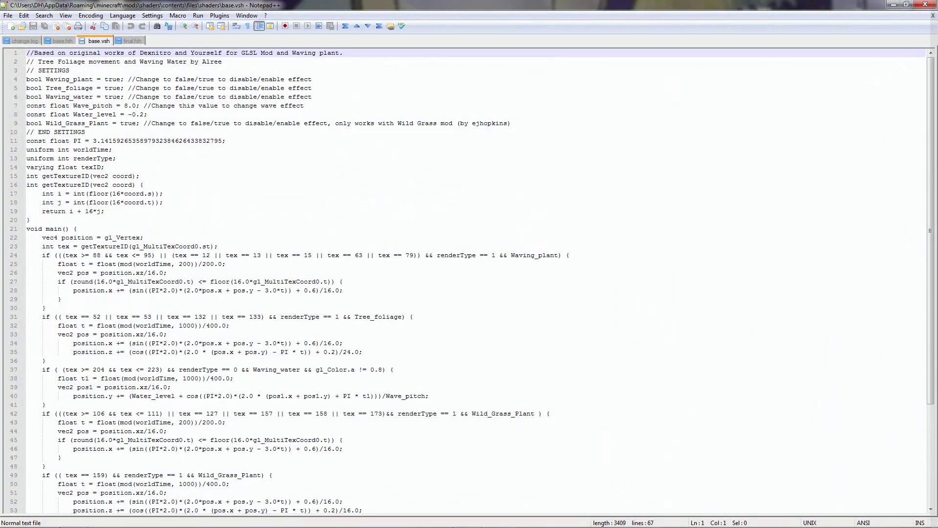
drag(101, 80, 104, 79)
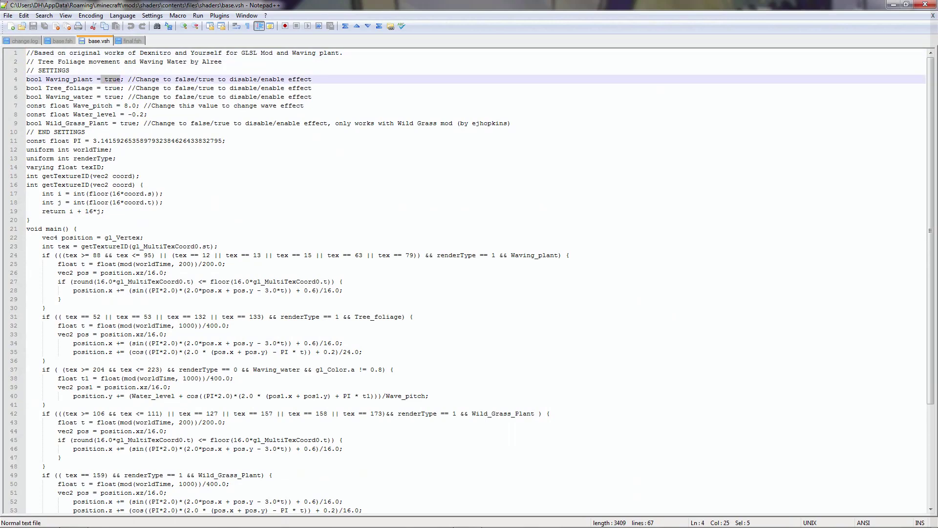
double_click(112, 88)
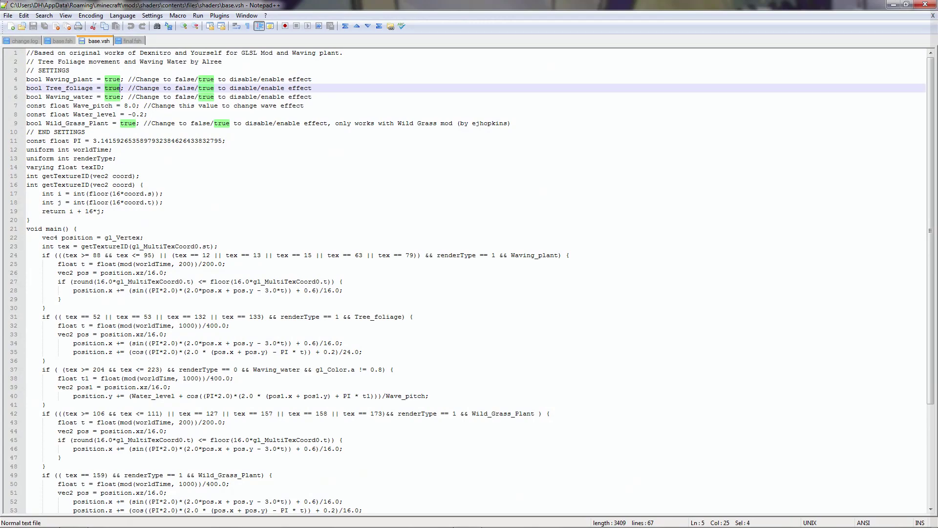
click(118, 158)
click(931, 5)
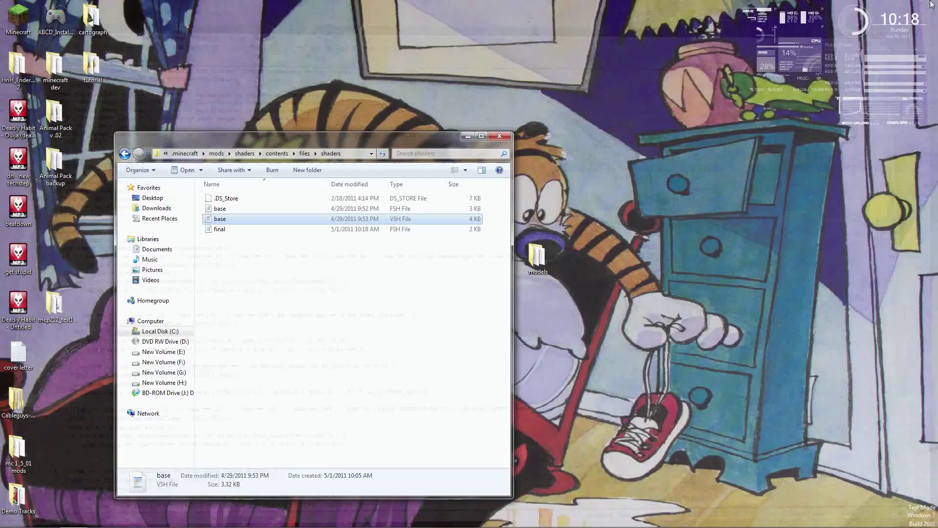
- Return to the .minecraft folder, run INSTALLER and install the local Shaders mod with Nitrous
click(126, 155)
click(127, 155)
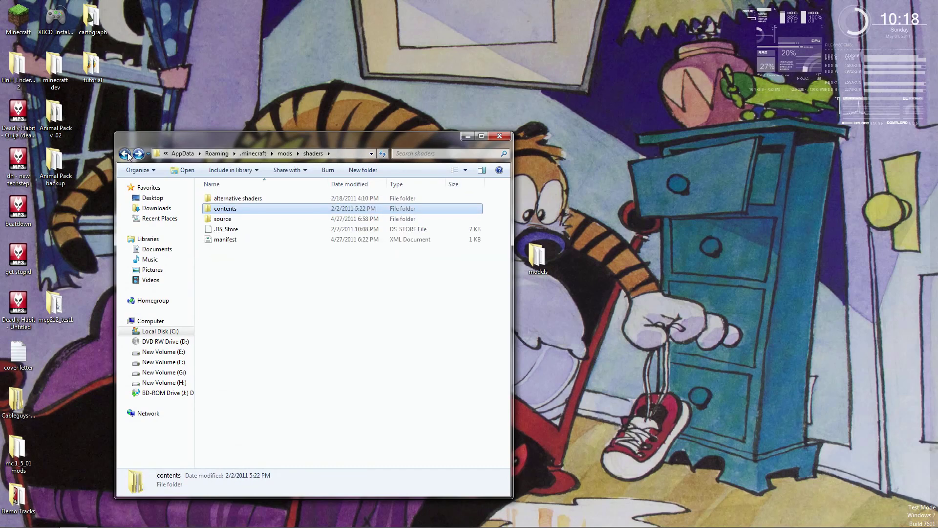
click(126, 154)
click(126, 154)
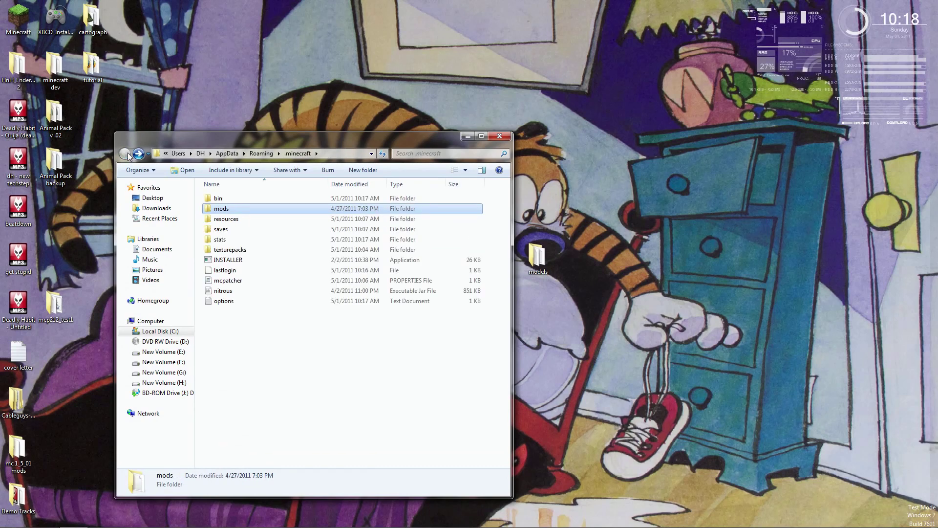
click(233, 259)
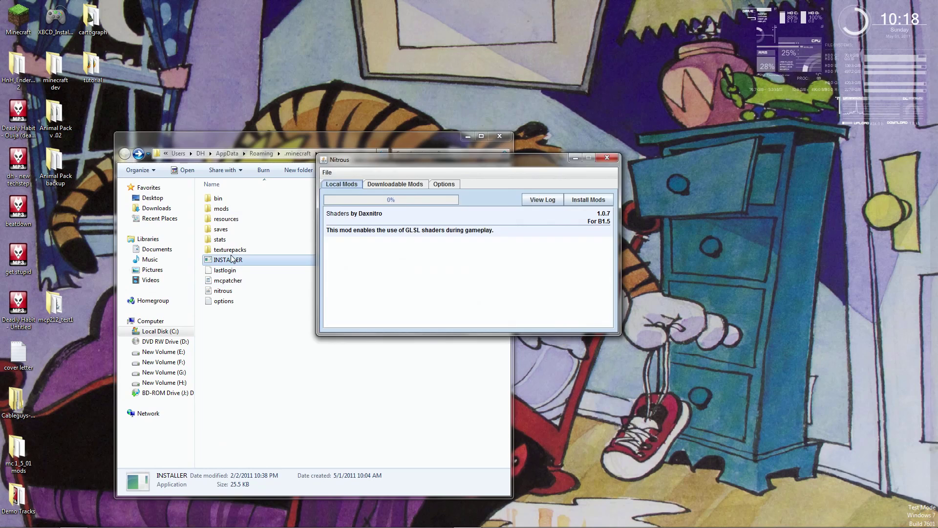
click(575, 197)
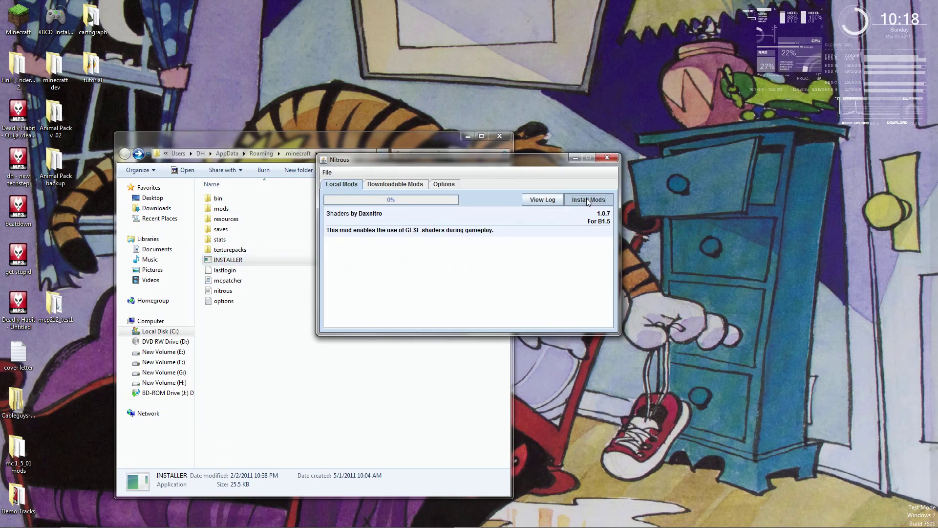
- Check the Nitrous installation log, and close both the log and the installer
click(539, 202)
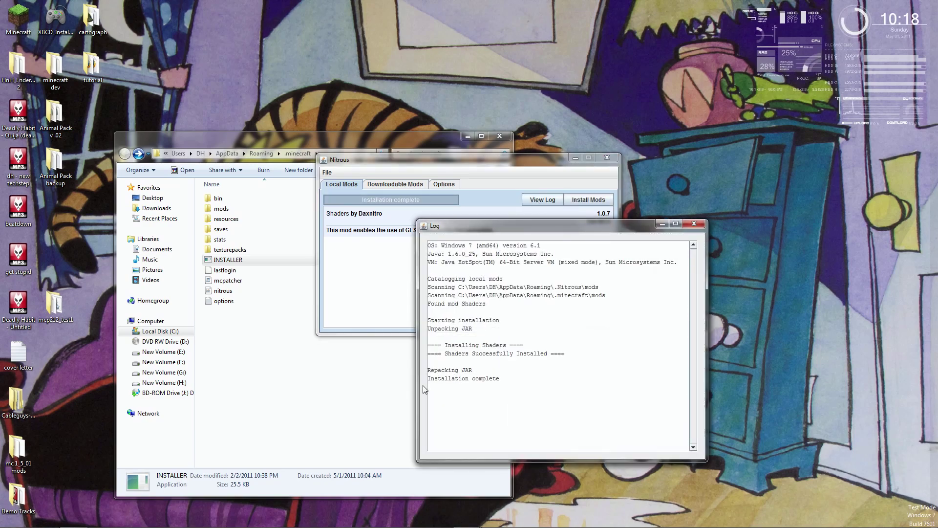
click(694, 224)
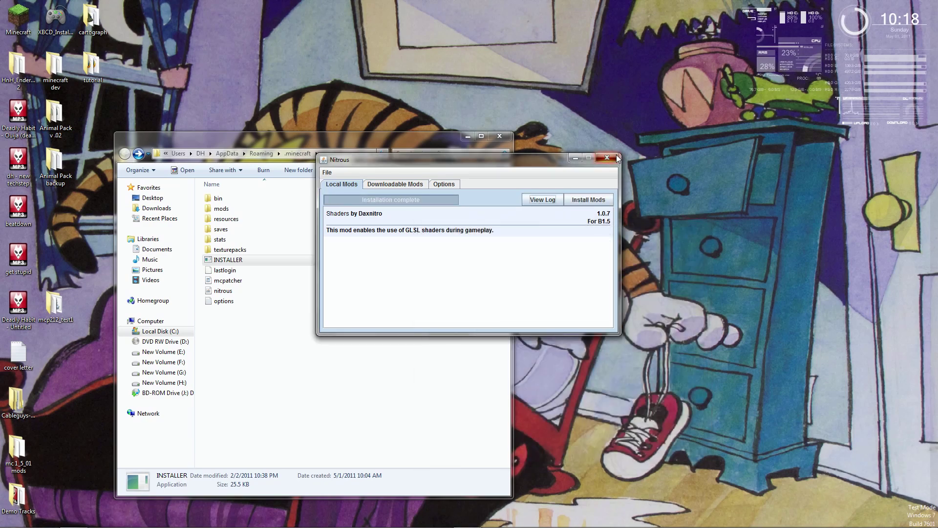
click(606, 157)
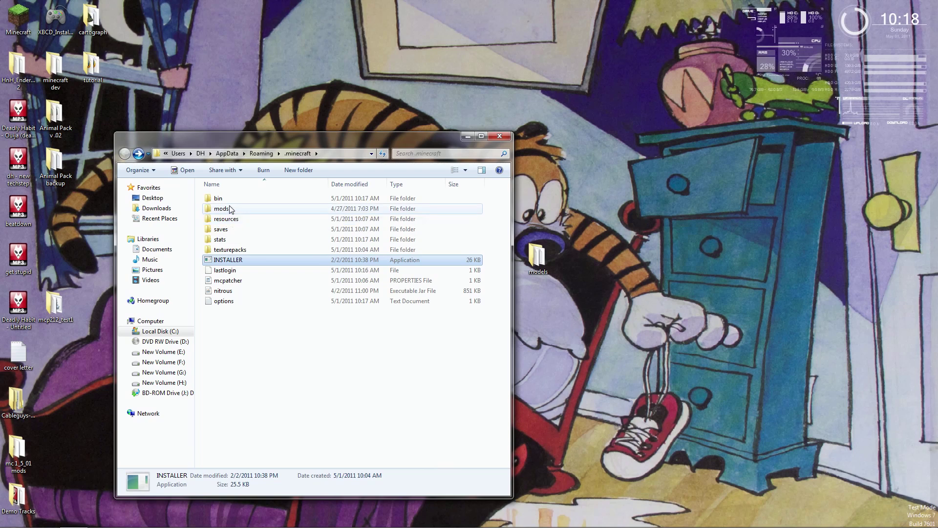
- Open minecraft.jar from the bin folder with WinRAR archiver
double_click(218, 199)
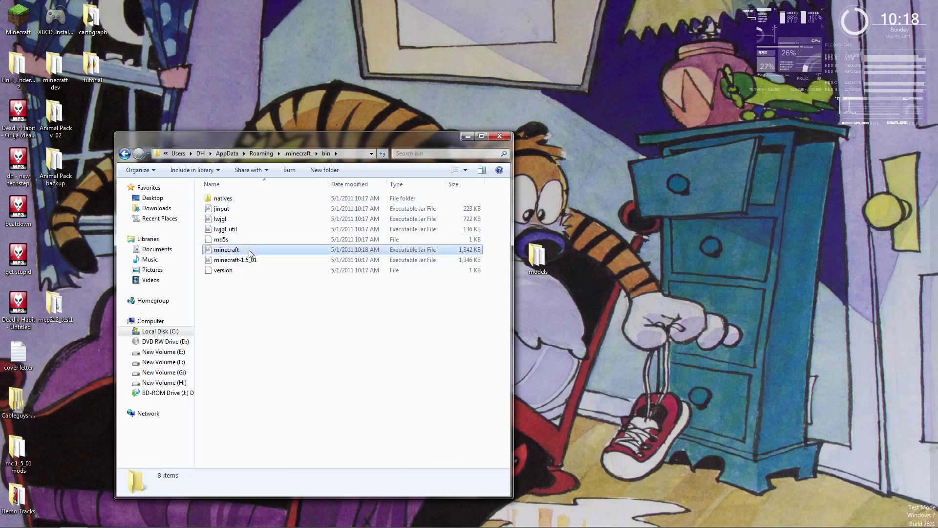
right_click(250, 251)
mouse_move(338, 300)
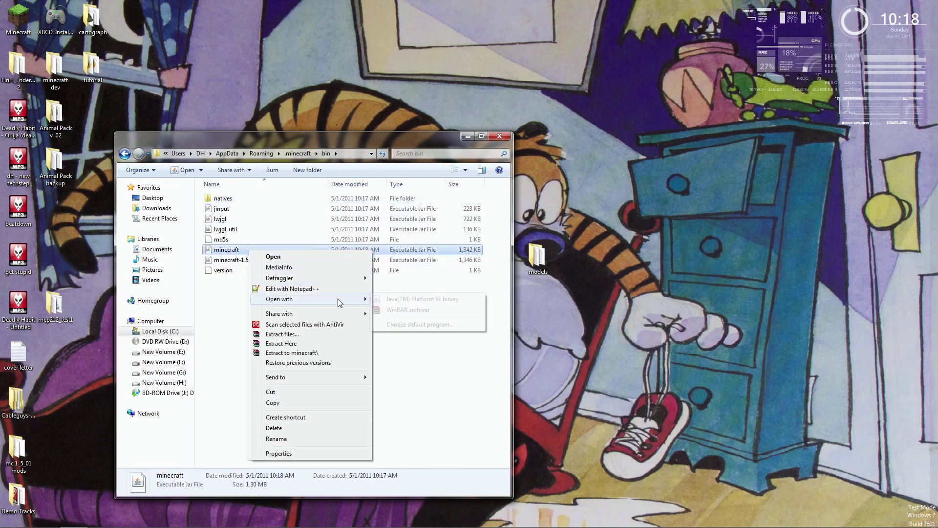
click(408, 310)
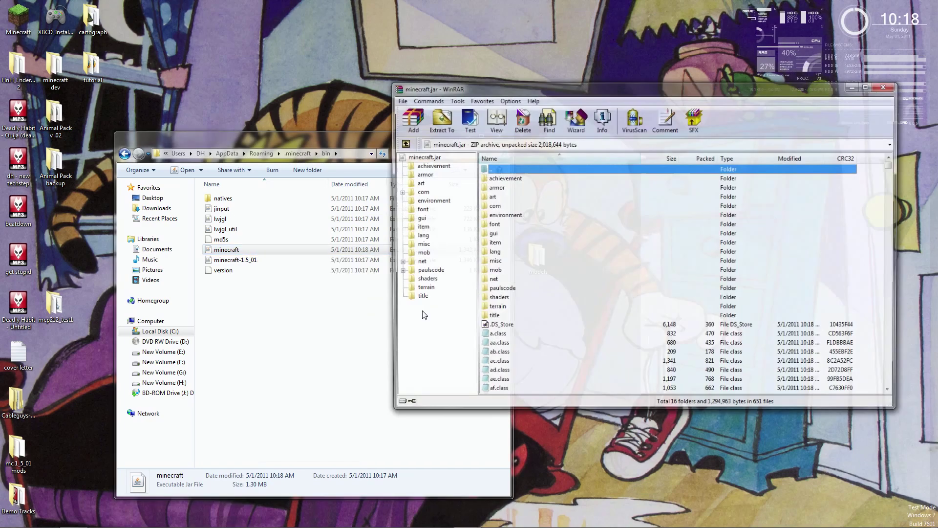
- Open ejhopkins_WildGrass_Collection_v13 from the desktop's mc 1_5_01 mods folder and enter its client folder
double_click(20, 460)
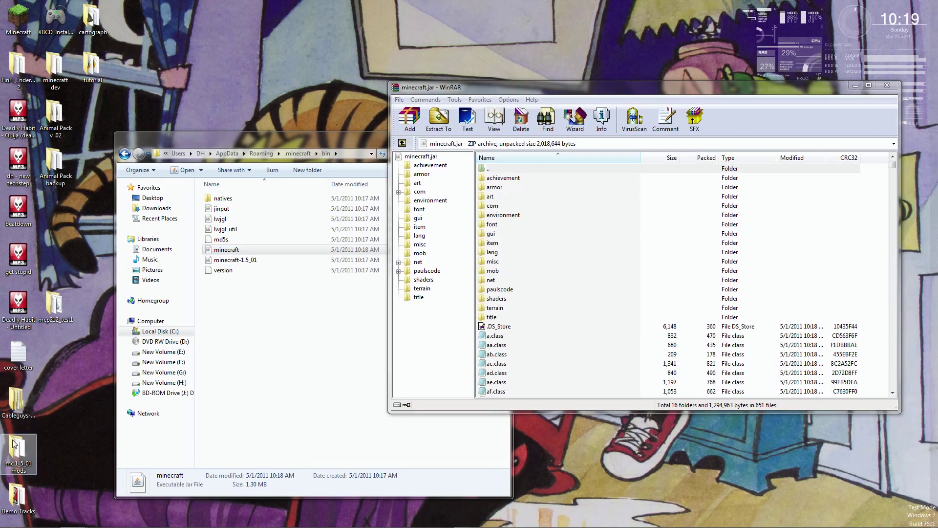
double_click(282, 356)
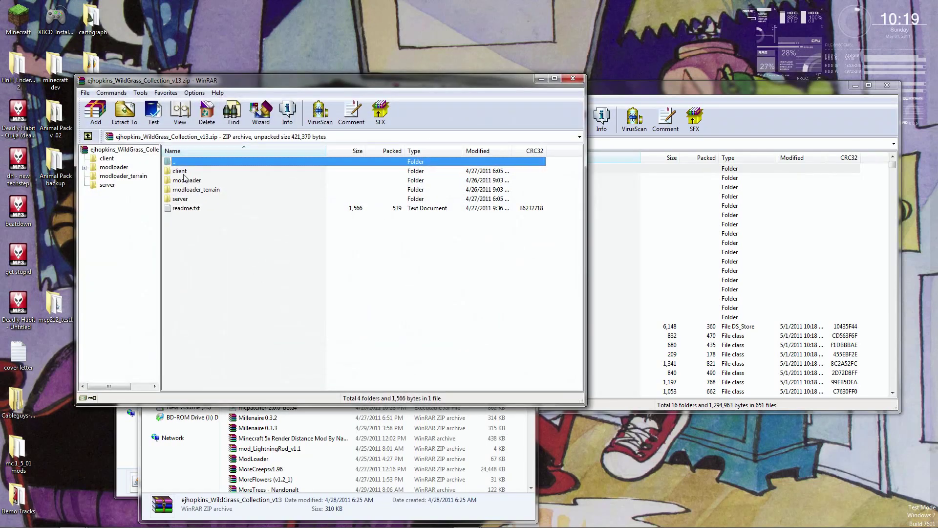
double_click(180, 171)
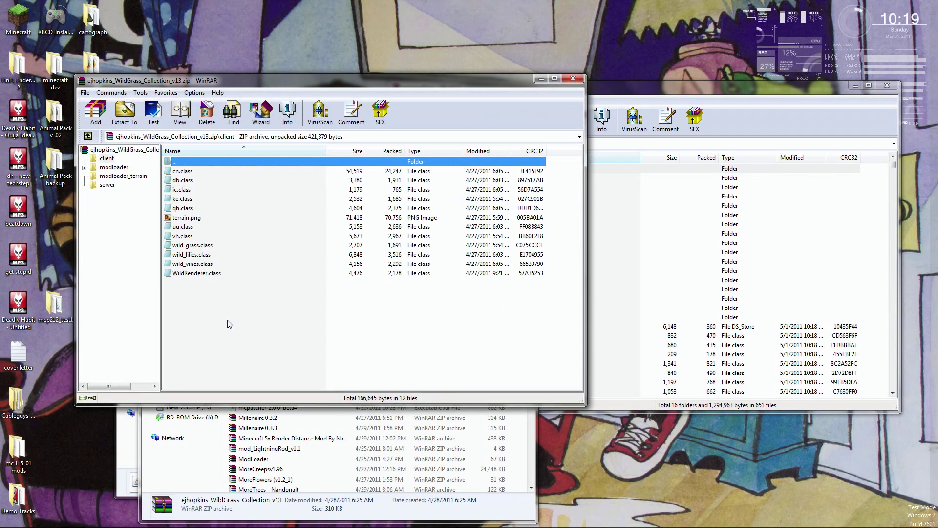
- Add all the WildGrass client files to minecraft.jar with add and replace, and close the archive and folder windows
drag(228, 319, 189, 169)
drag(189, 171, 313, 198)
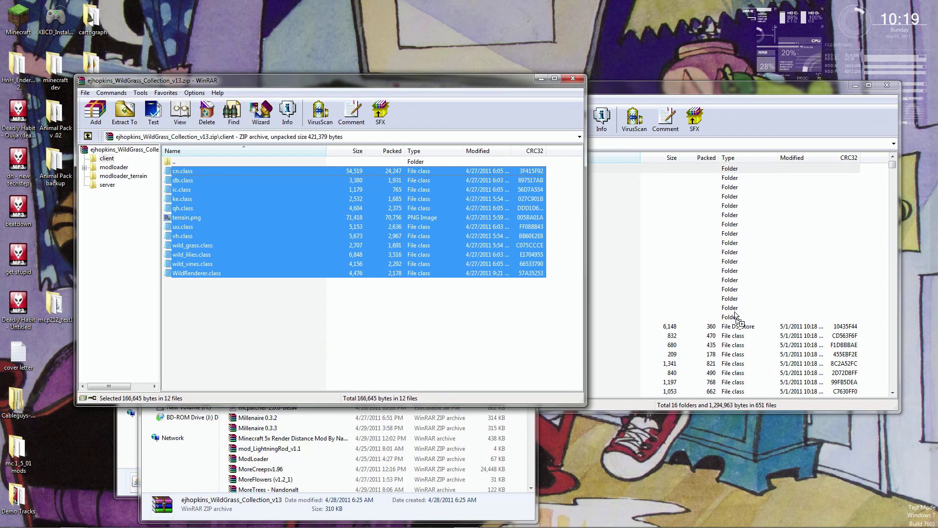
drag(736, 313, 774, 291)
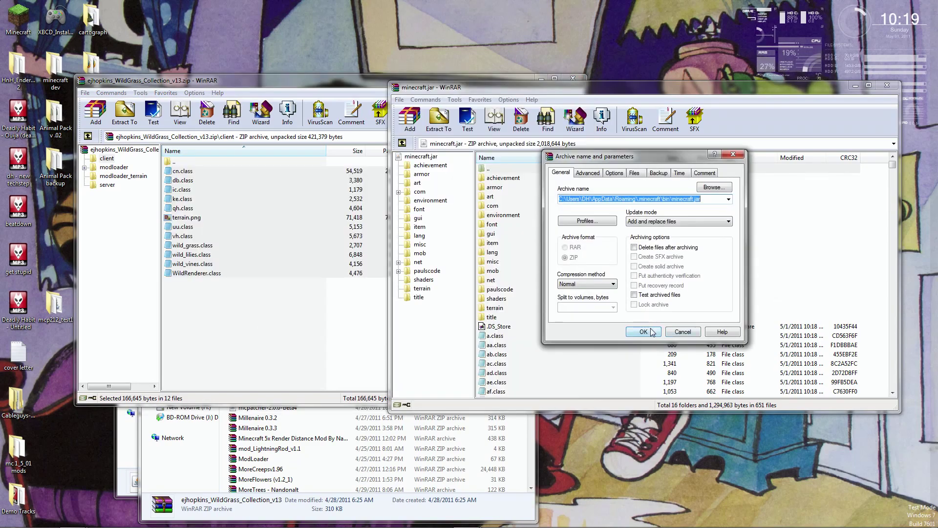
click(643, 332)
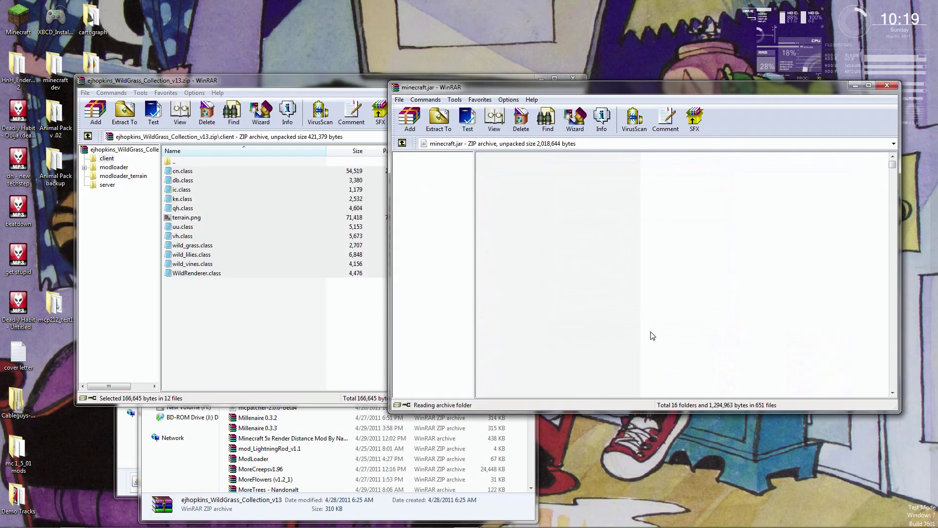
click(885, 87)
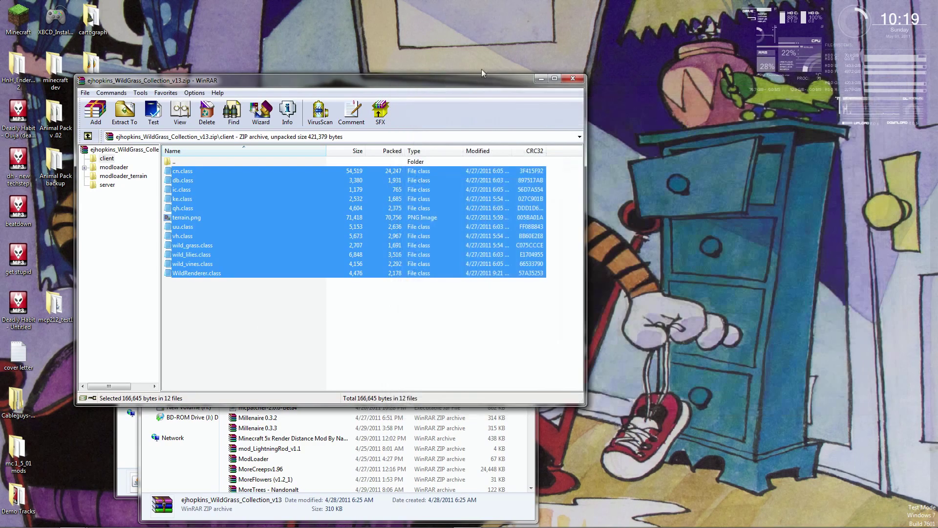
click(573, 79)
click(527, 160)
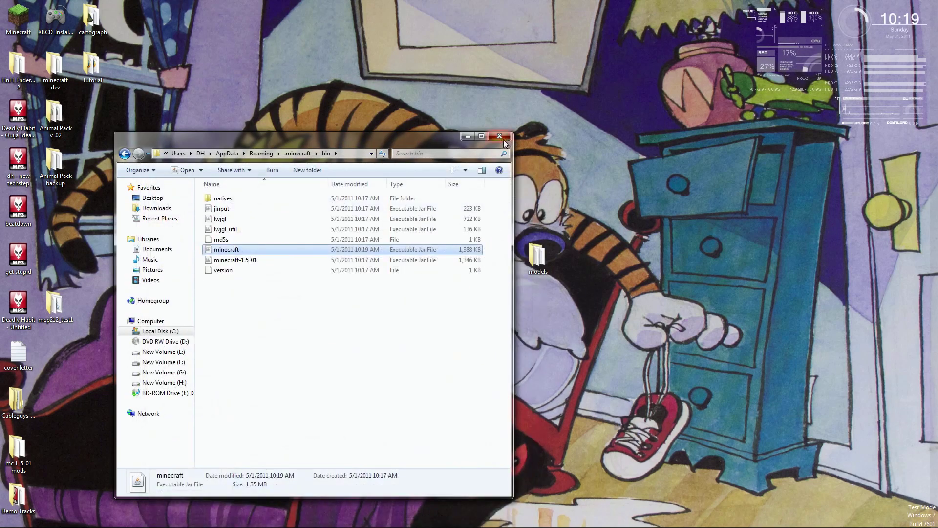
click(499, 136)
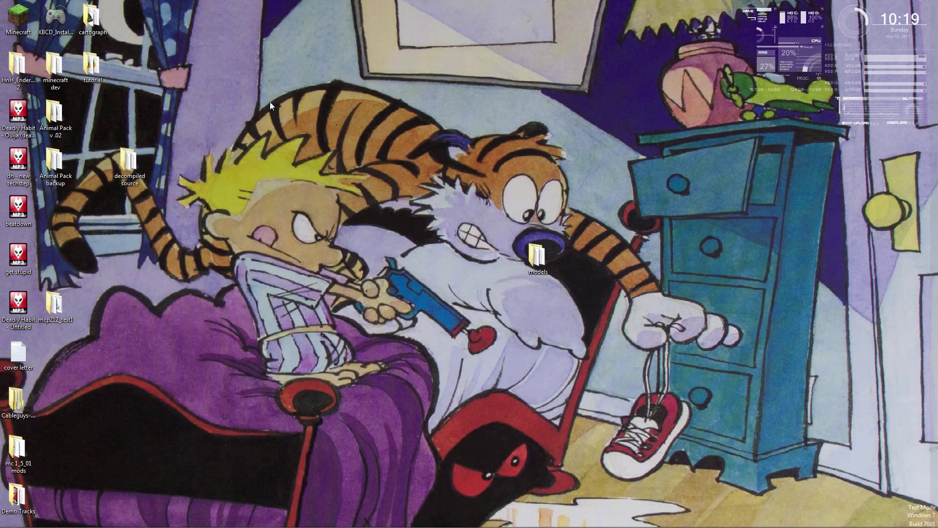
- Launch Minecraft from the desktop, log in and switch the game to full screen
double_click(18, 16)
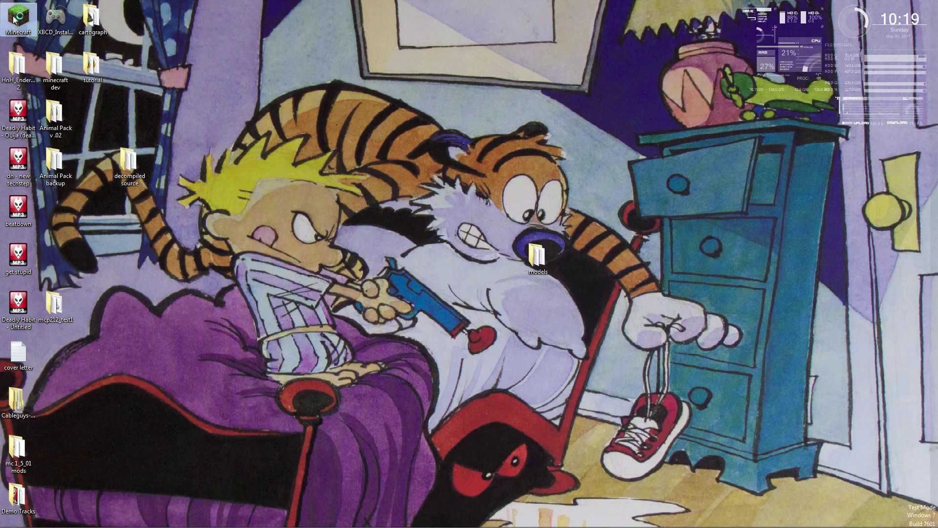
click(654, 364)
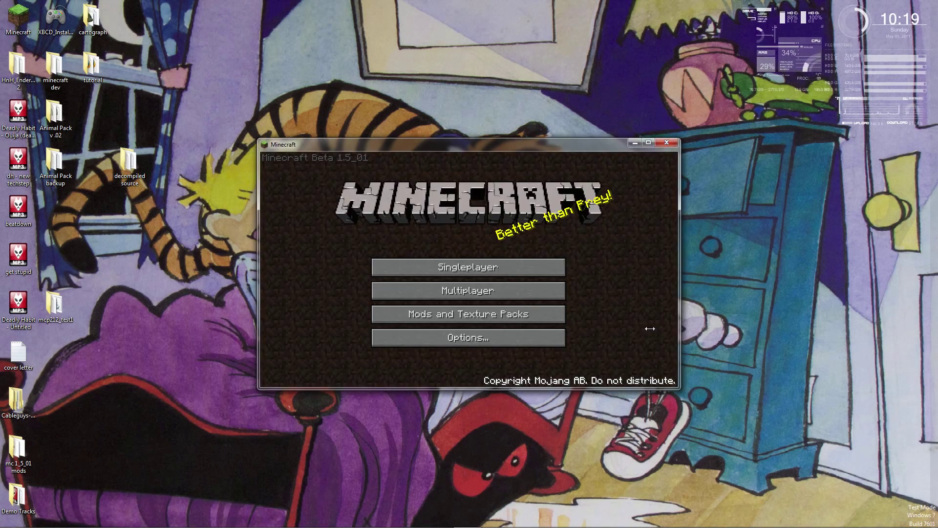
key(F11)
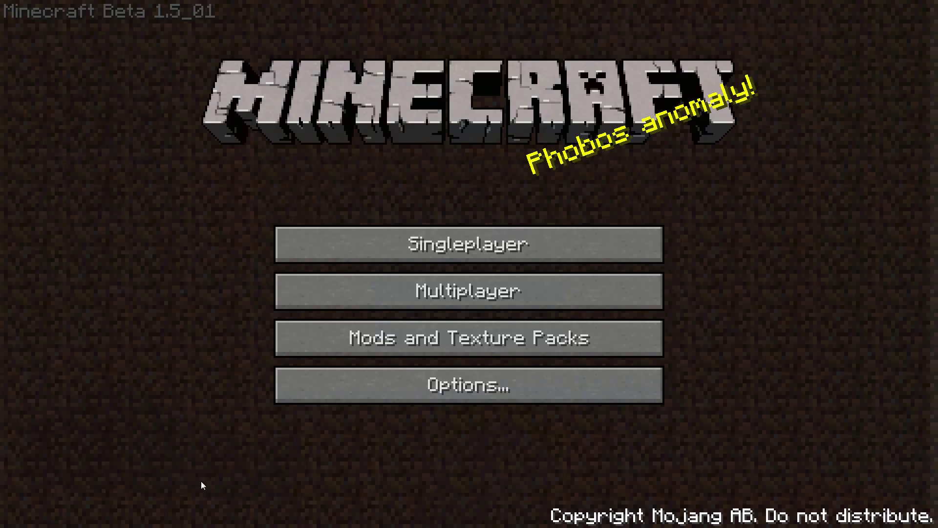
- Select the minecraft4kids.zip texture pack and return to the main menu
click(416, 342)
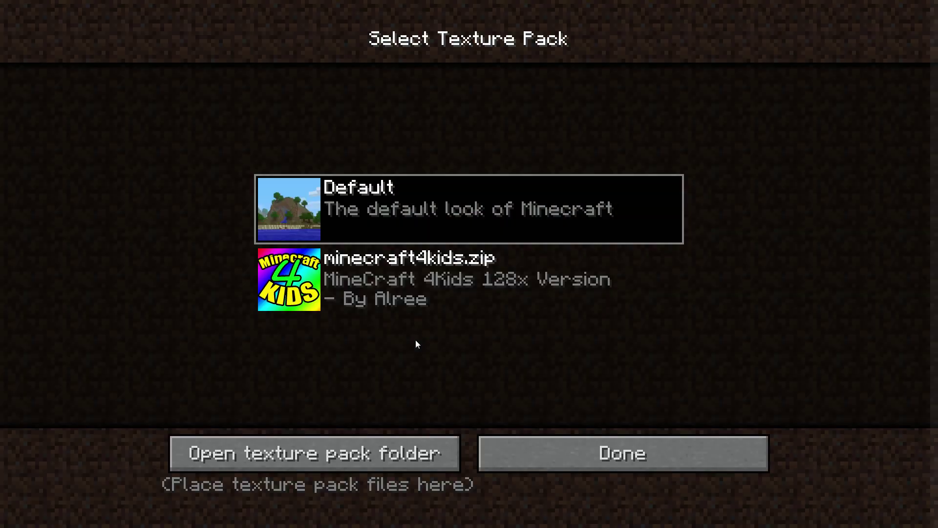
click(398, 274)
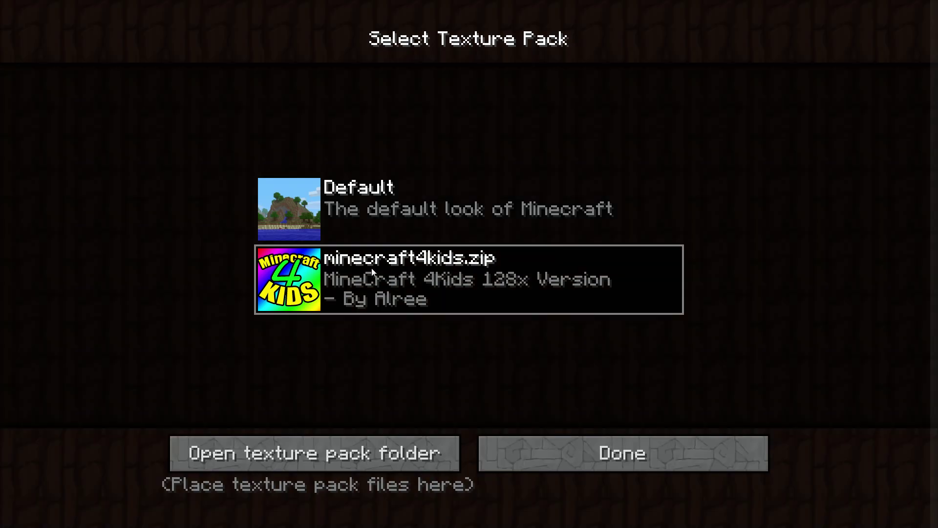
click(557, 470)
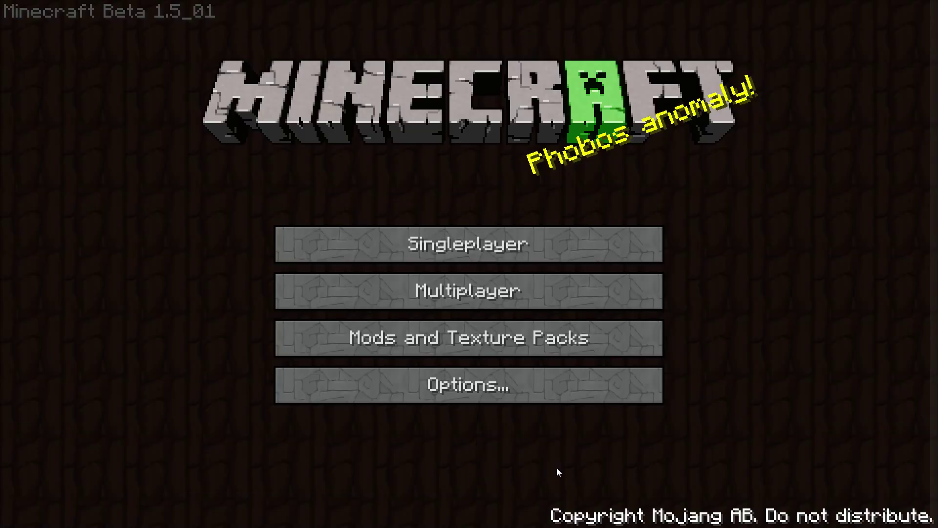
- Delete the singleplayer world named New World
click(454, 238)
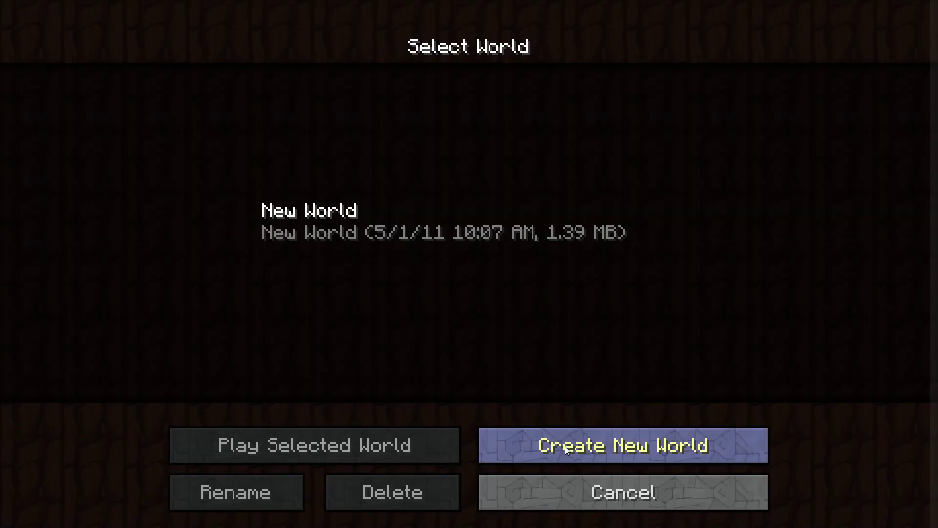
click(353, 215)
click(424, 495)
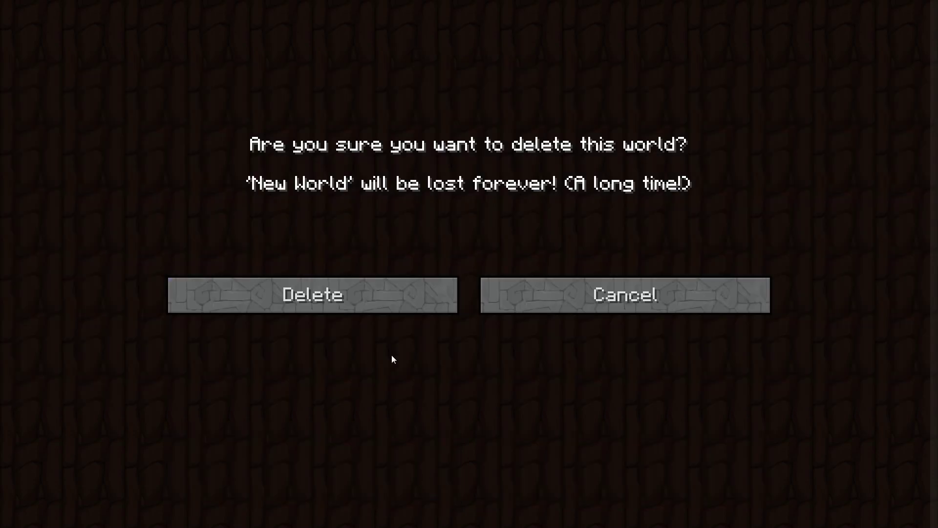
click(394, 307)
- Create a new world named Install Test, leaving the seed blank
click(631, 445)
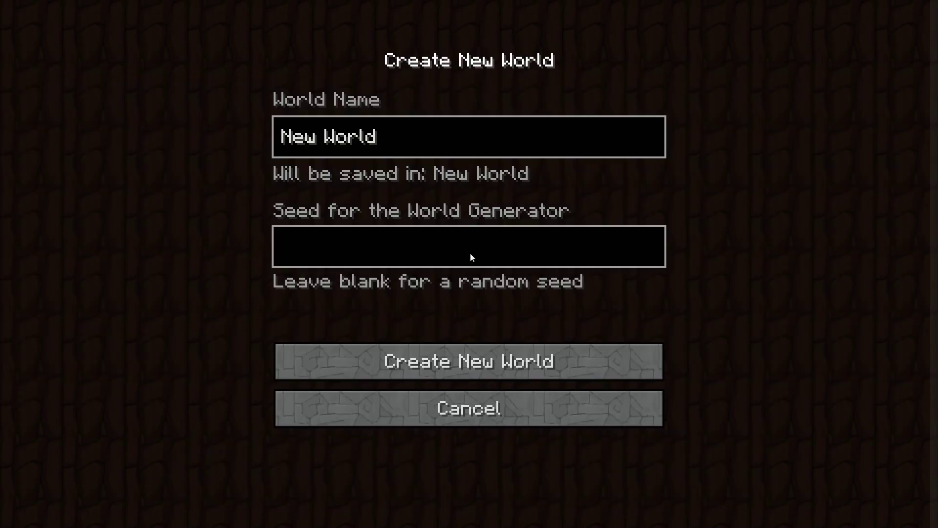
key(BackSpace)
key(BackSpace)
key(BackSpace)
key(BackSpace)
key(BackSpace)
key(BackSpace)
key(BackSpace)
key(BackSpace)
key(BackSpace)
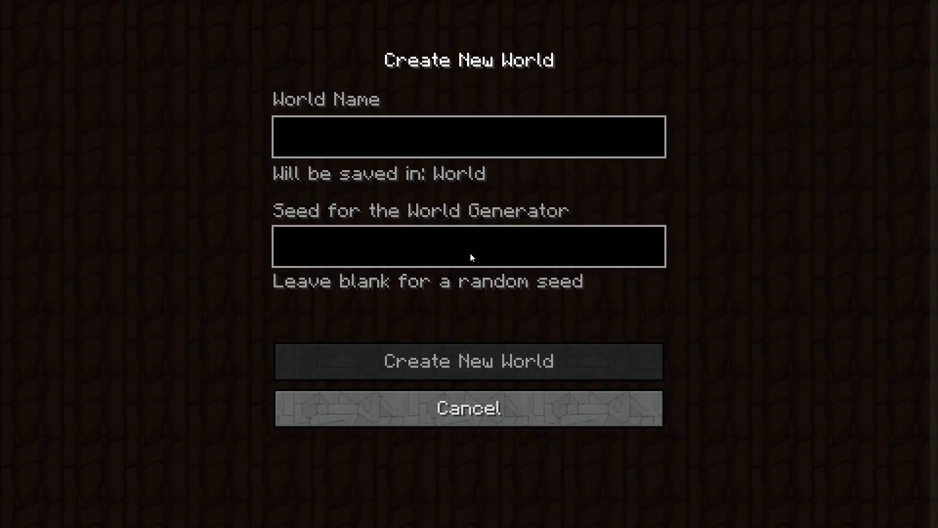
text(Install Test)
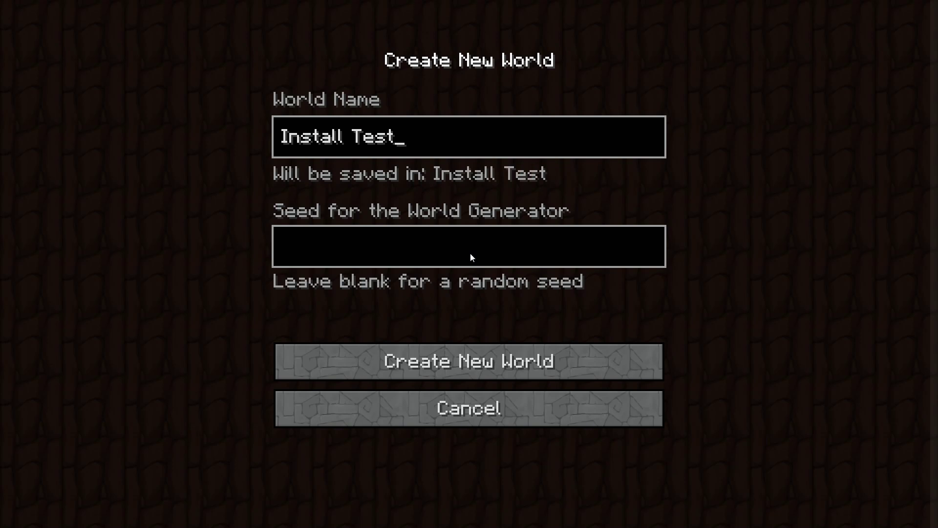
click(492, 370)
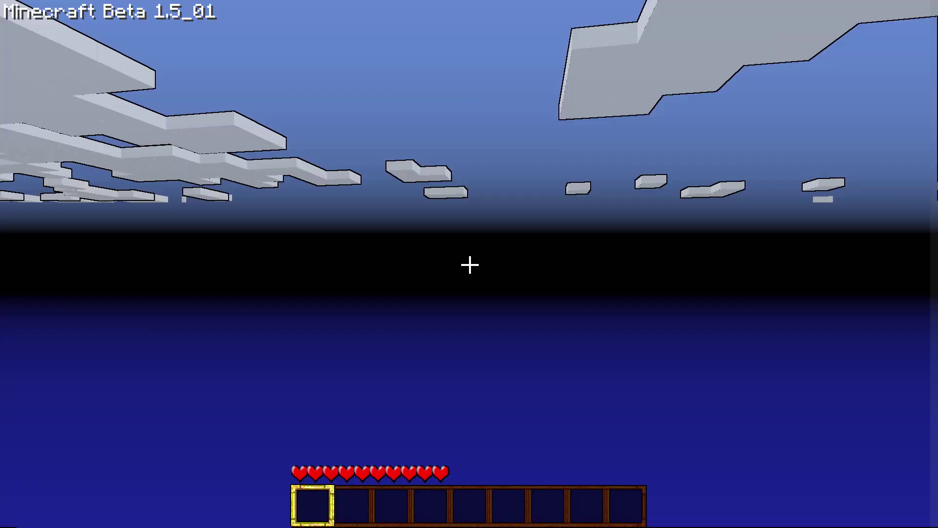
- Walk from the sandy beach up into the forest to examine the shader outlines, textures and wild grass
key(w)
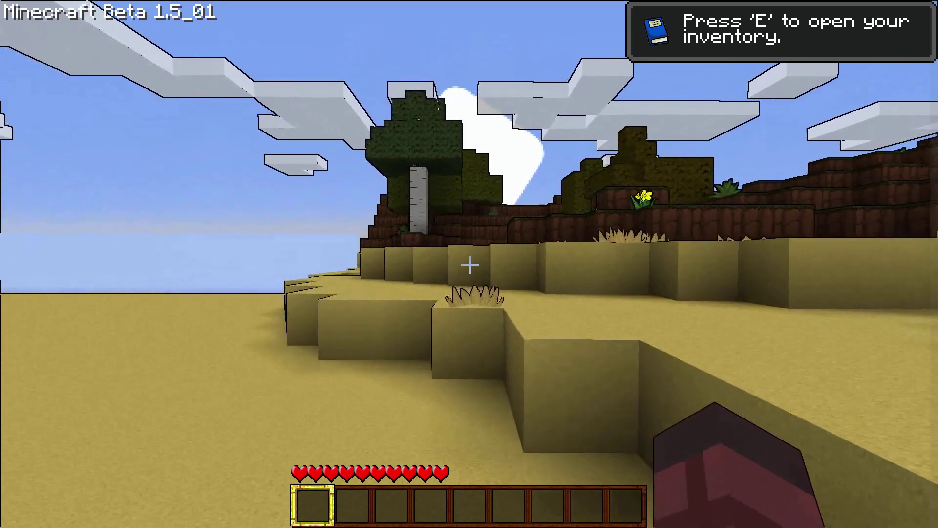
key(a)
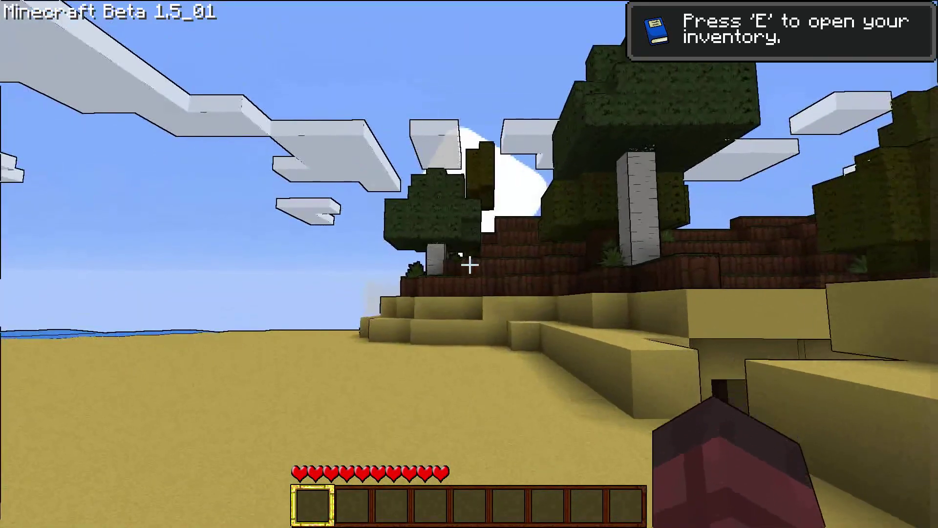
key(w)
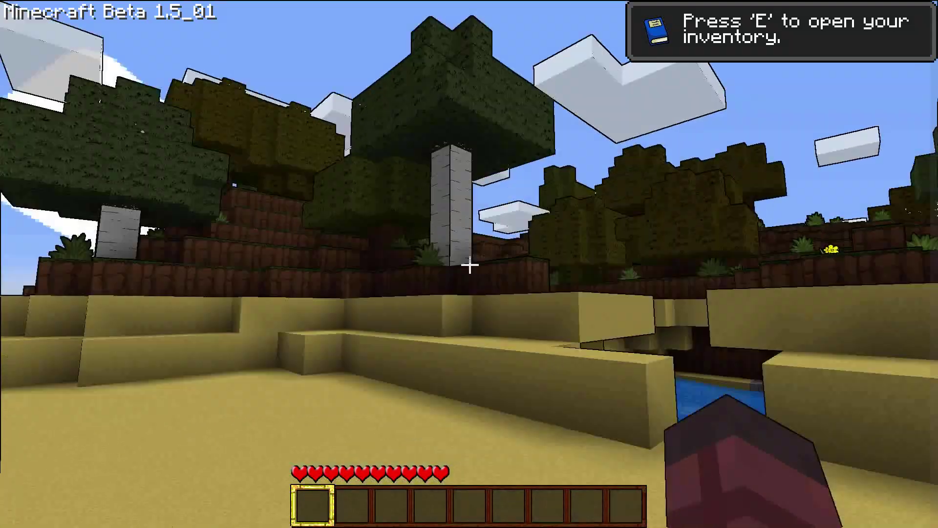
key(w)
key(space)
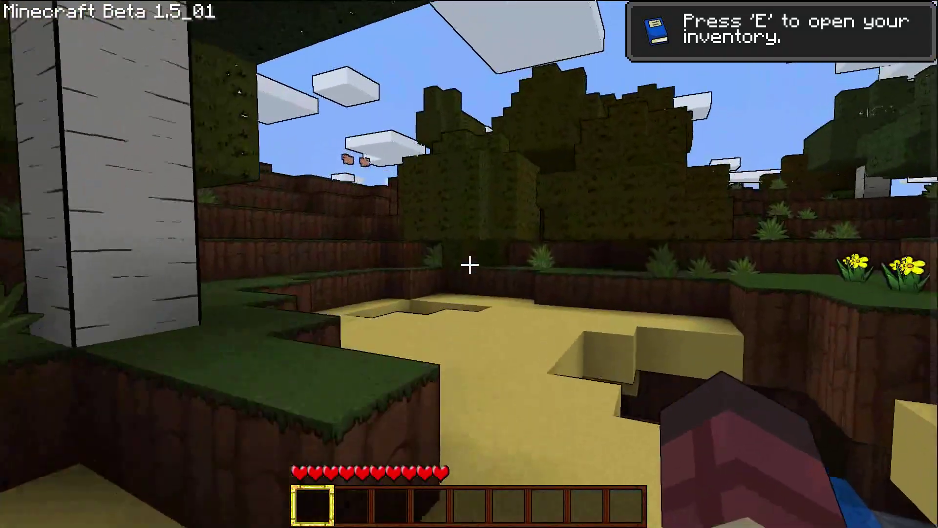
key(w)
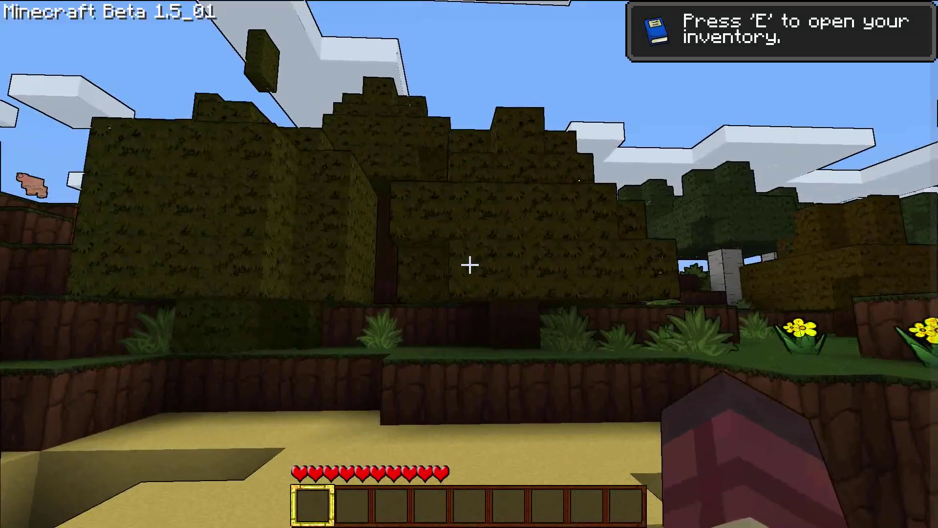
key(w)
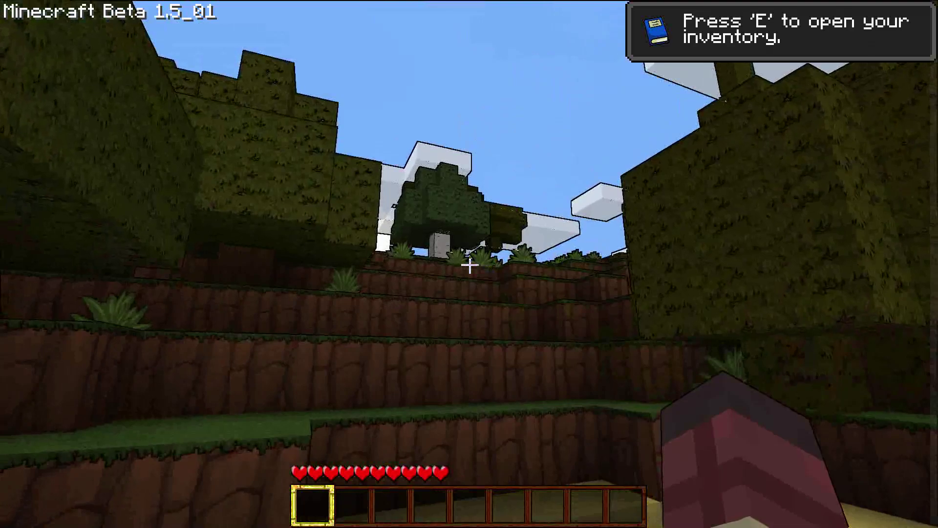
key(w)
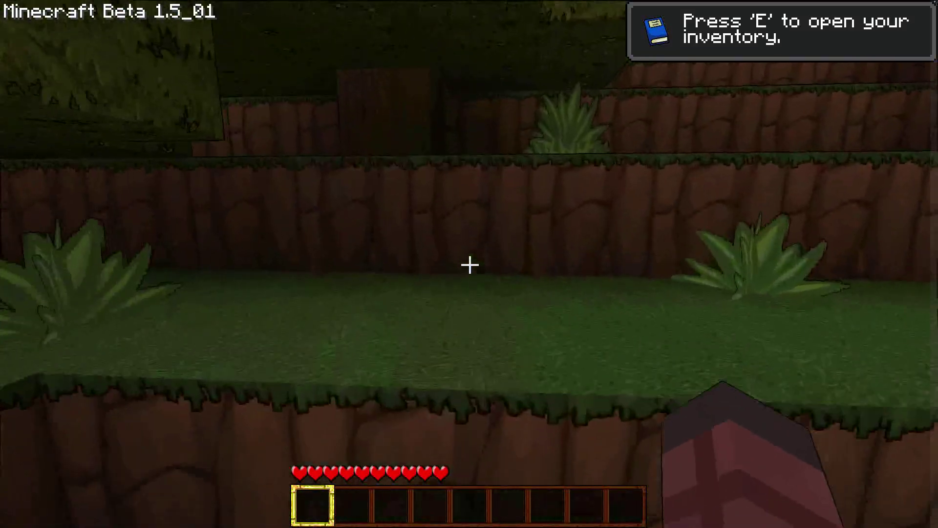
key(w)
key(space)
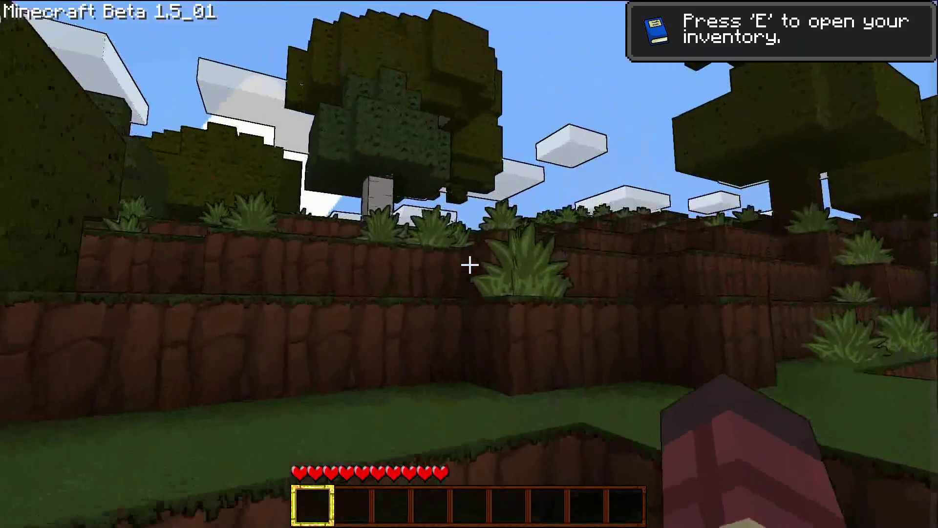
key(w)
- Check the inventory screen, close it and continue through the forest to examine the trees and grass
key(e)
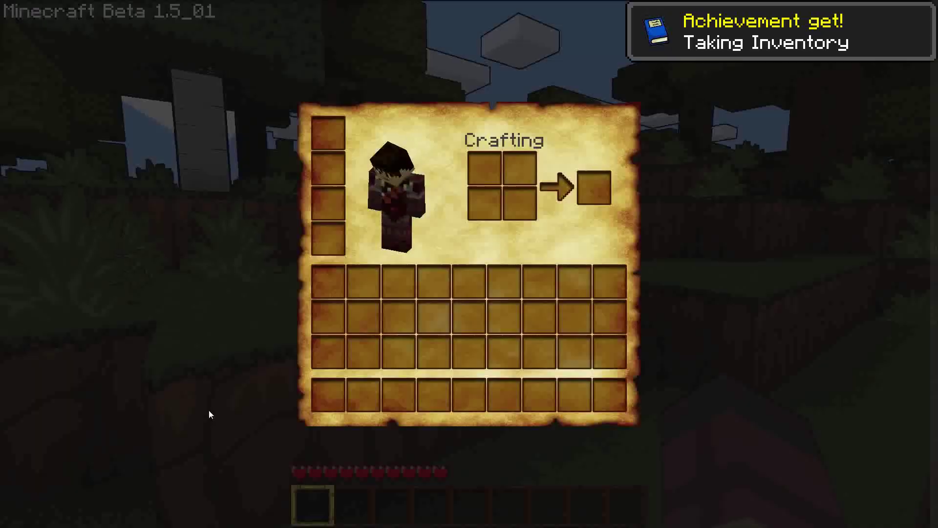
key(e)
key(w)
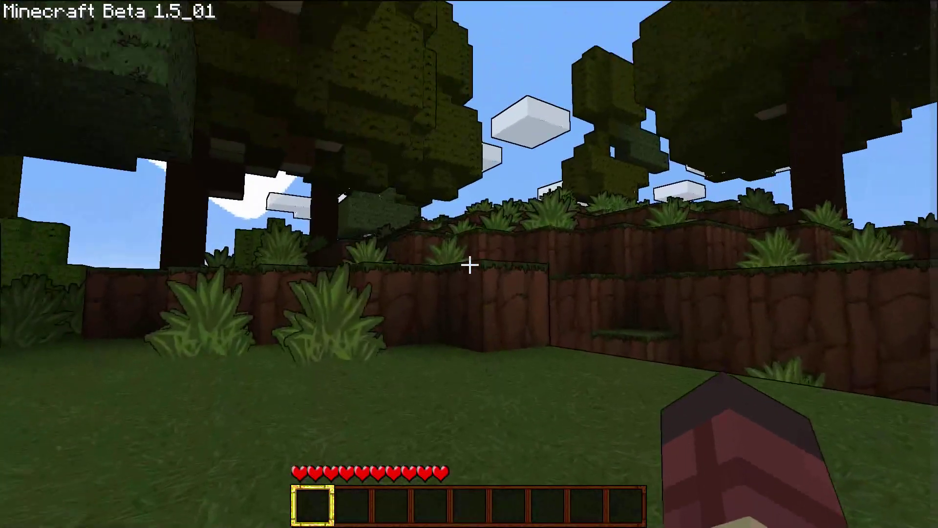
key(w)
- Walk past the birch and along the grassy dirt terraces to the forest's edge to examine the shaded foliage and wild grass
key(w)
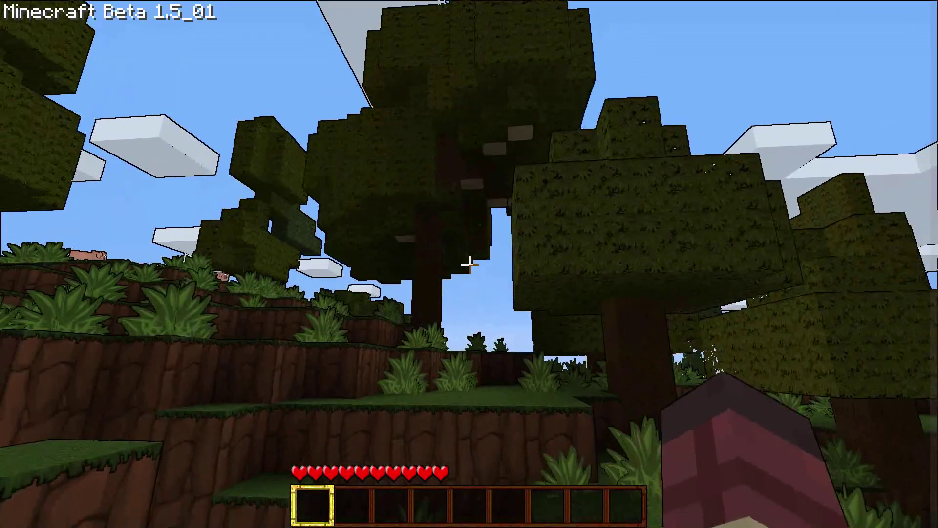
key(w)
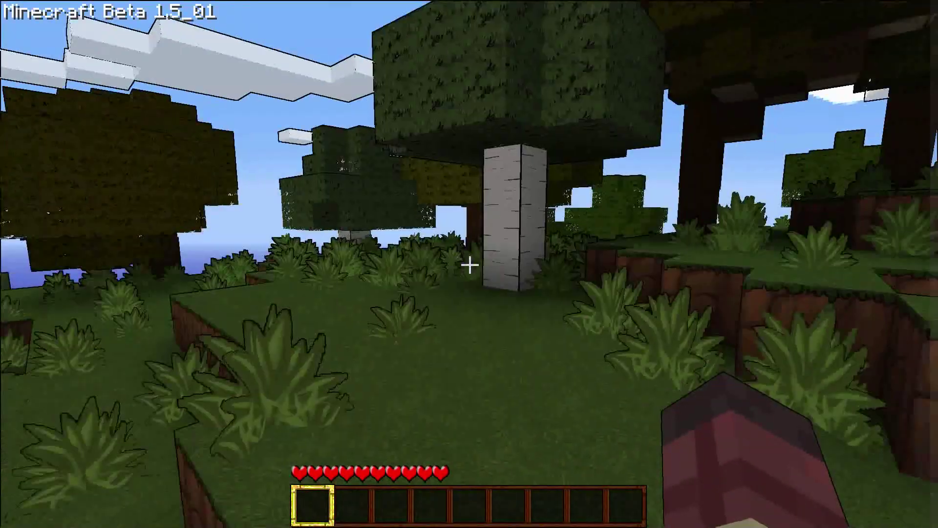
key(w)
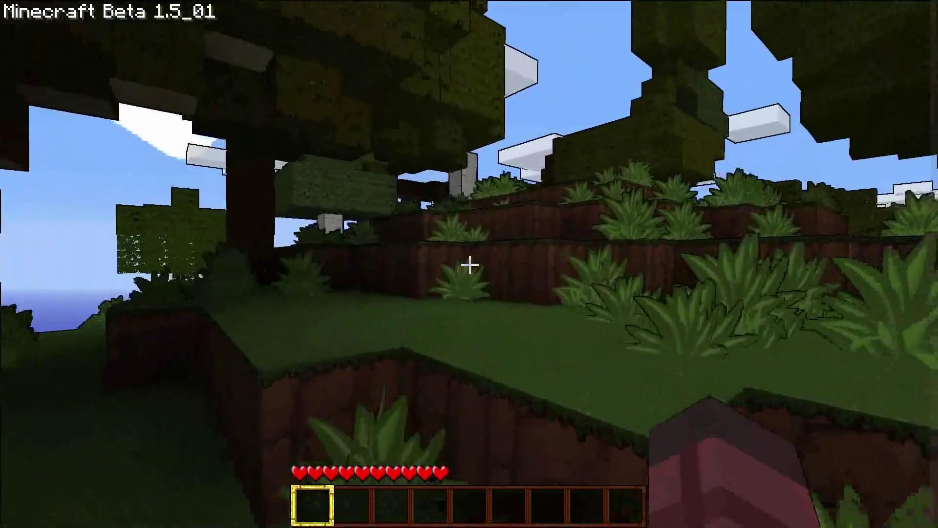
key(w)
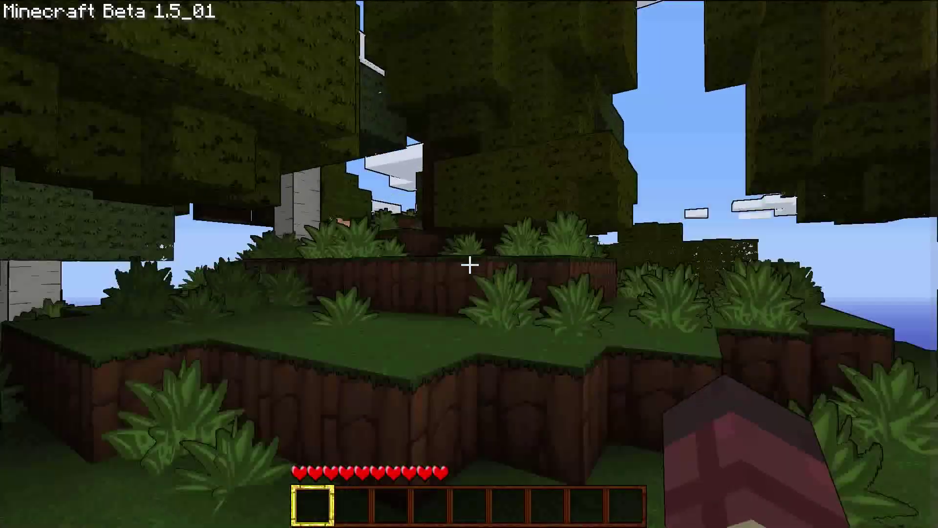
key(w)
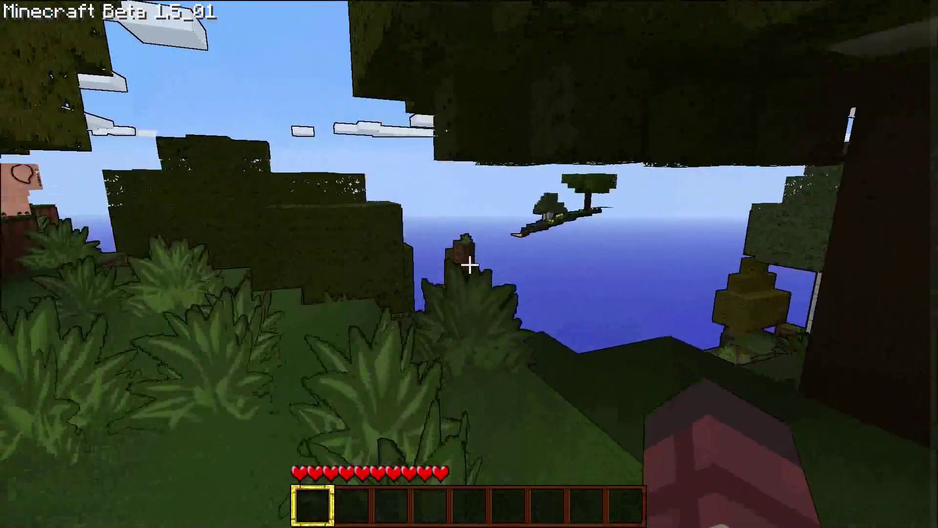
- Descend the forested hillside to the sandy beach to examine the water, sand and cliff textures with the shader outlines
key(w)
key(w)
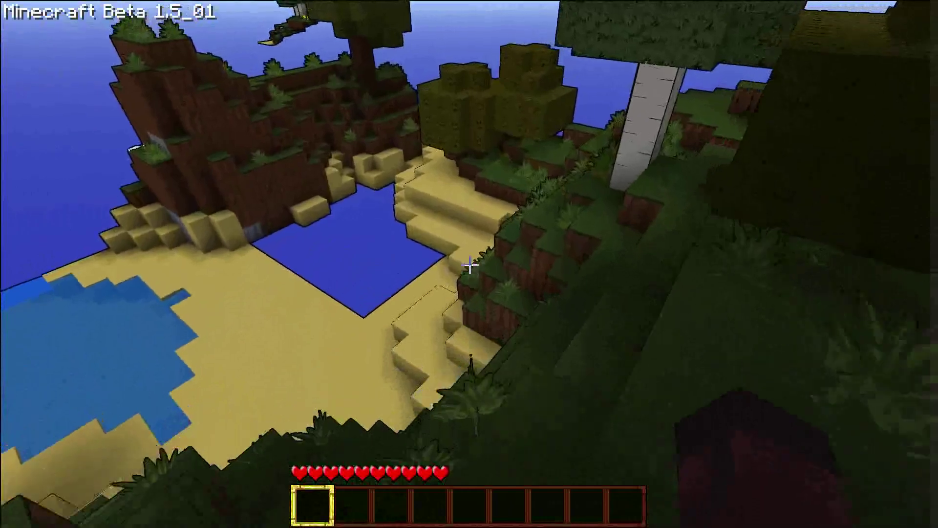
key(w)
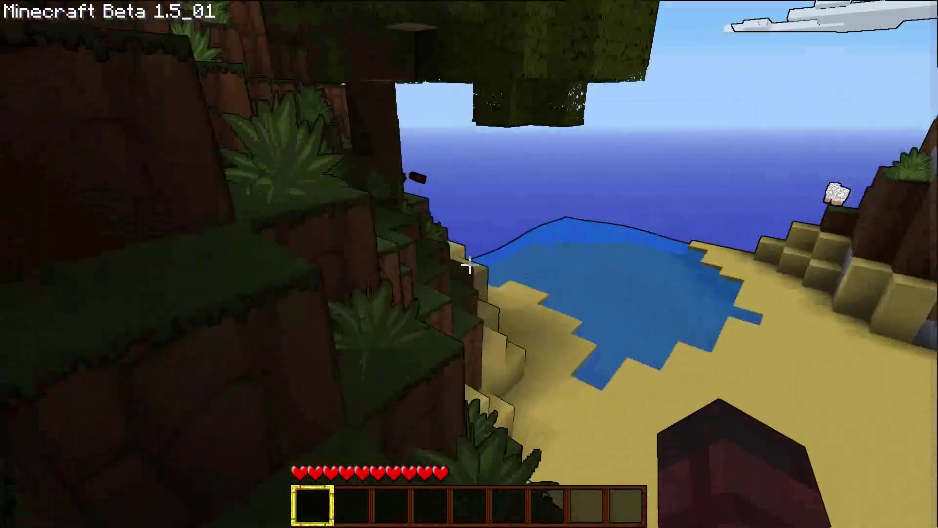
key(w)
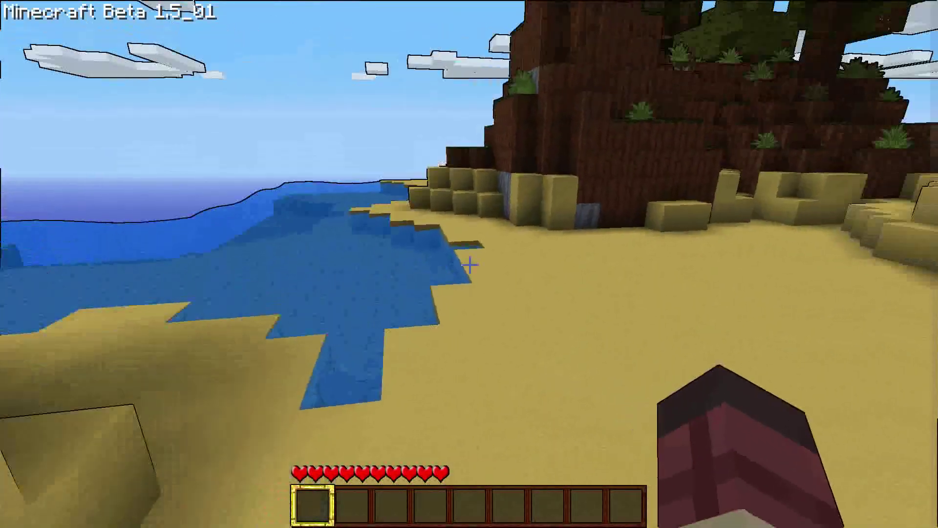